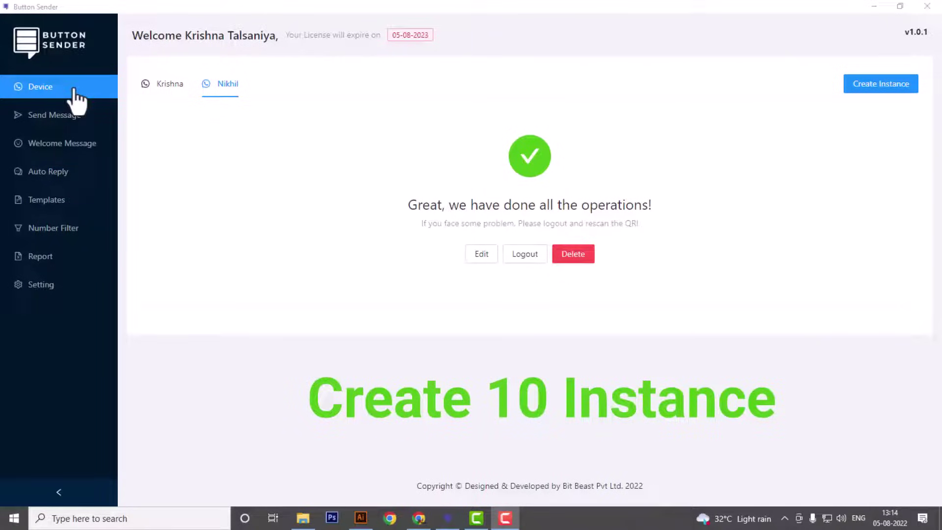
Create a third WhatsApp instance with the suggested name and open its connection page.
click(873, 88)
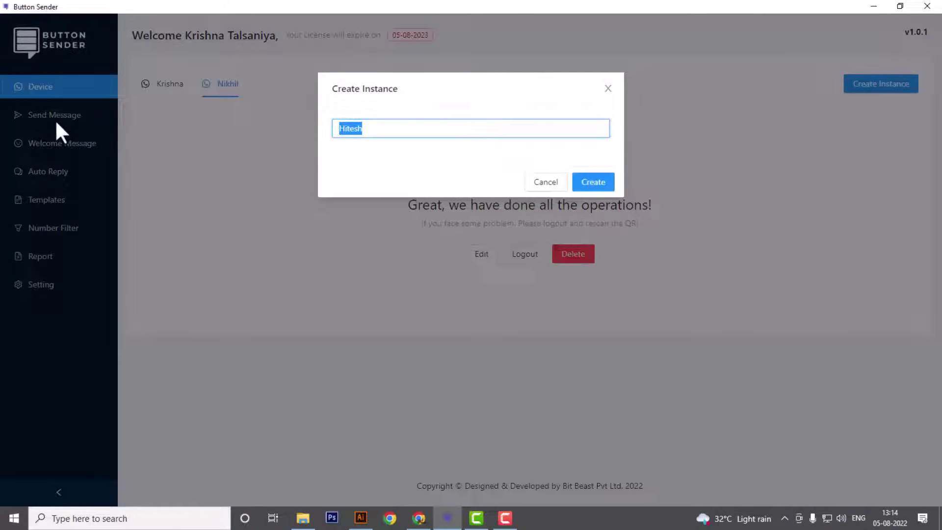
key(End)
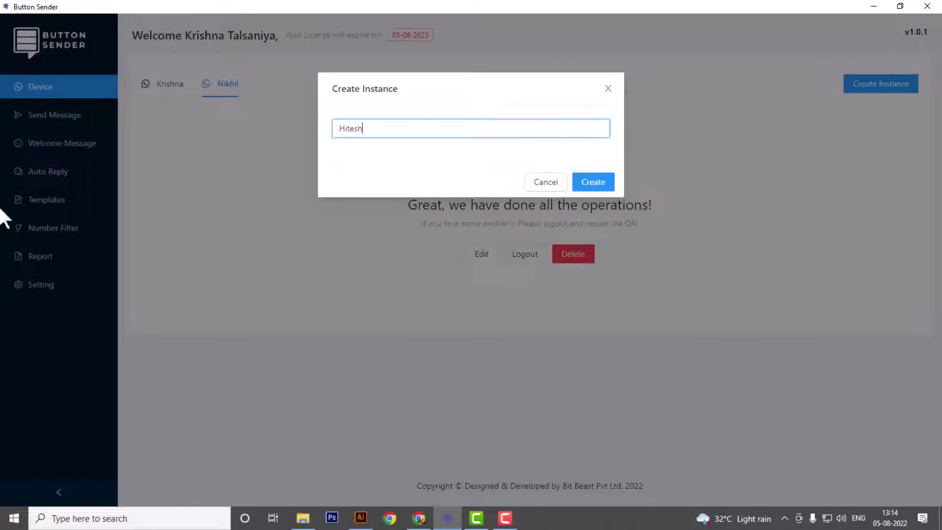
click(599, 187)
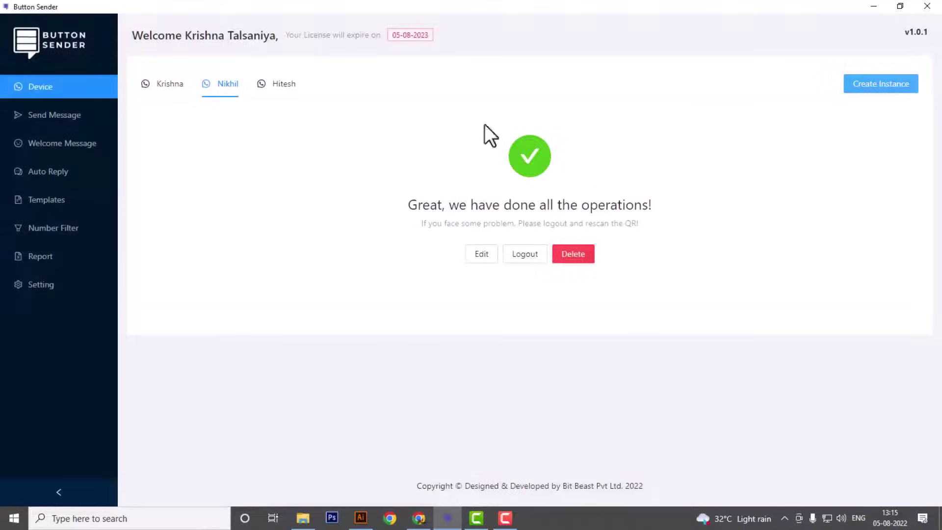
click(289, 90)
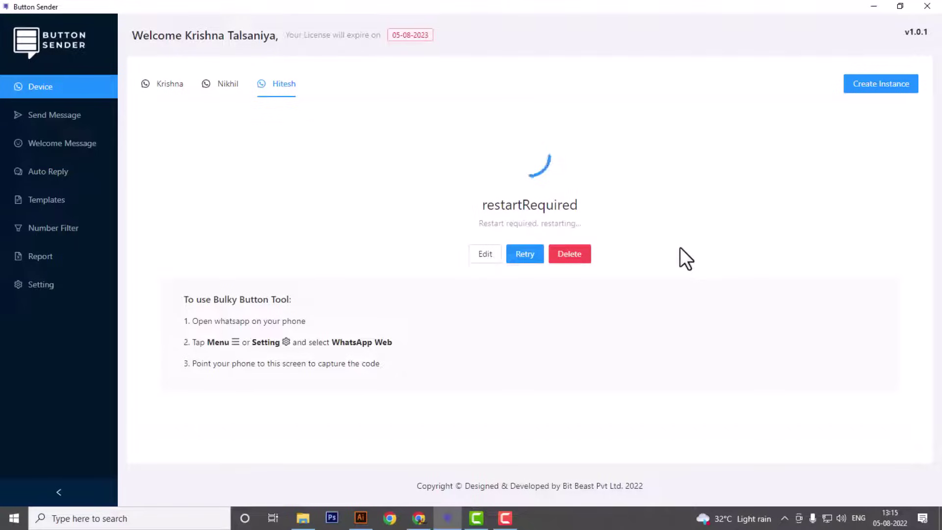
Check the first and second instances' connection status, then return to the new third instance.
click(170, 83)
click(228, 83)
click(283, 84)
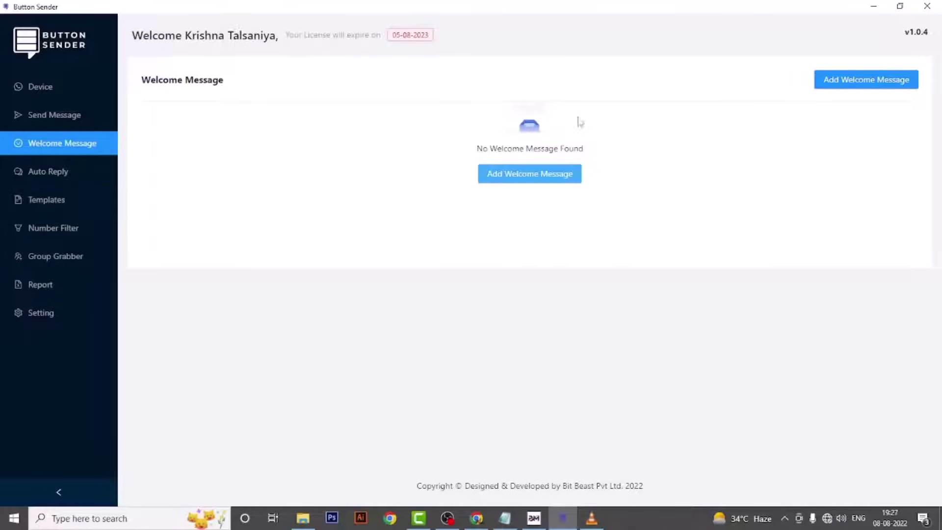
Start a new welcome message sent from all three instances with List/Menu message type.
click(871, 87)
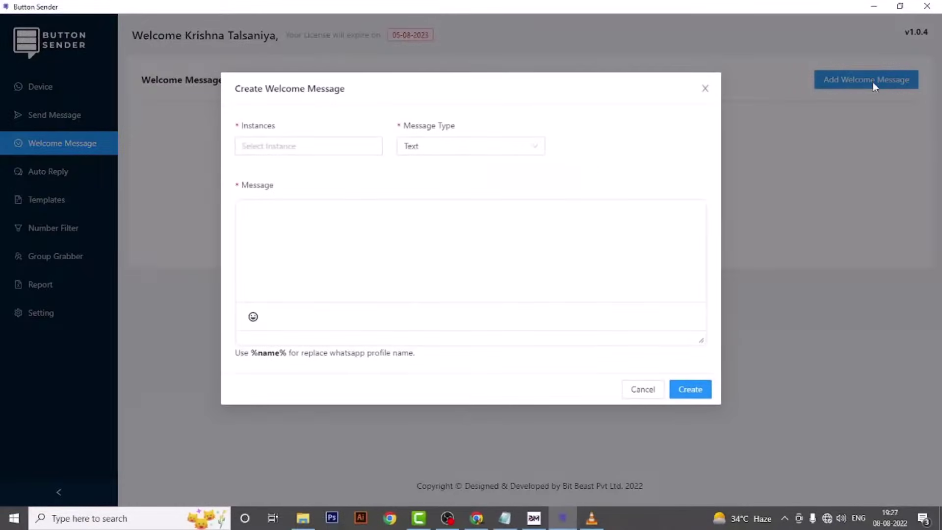
click(267, 152)
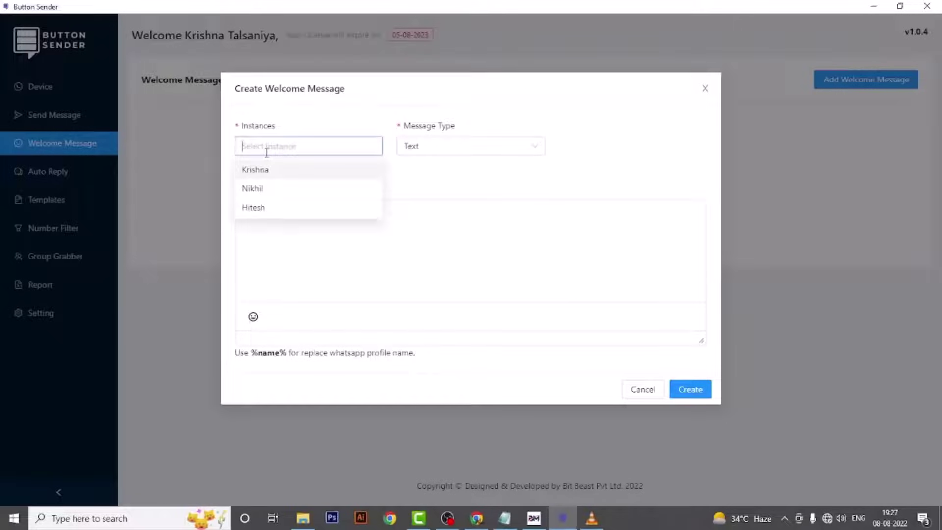
click(264, 172)
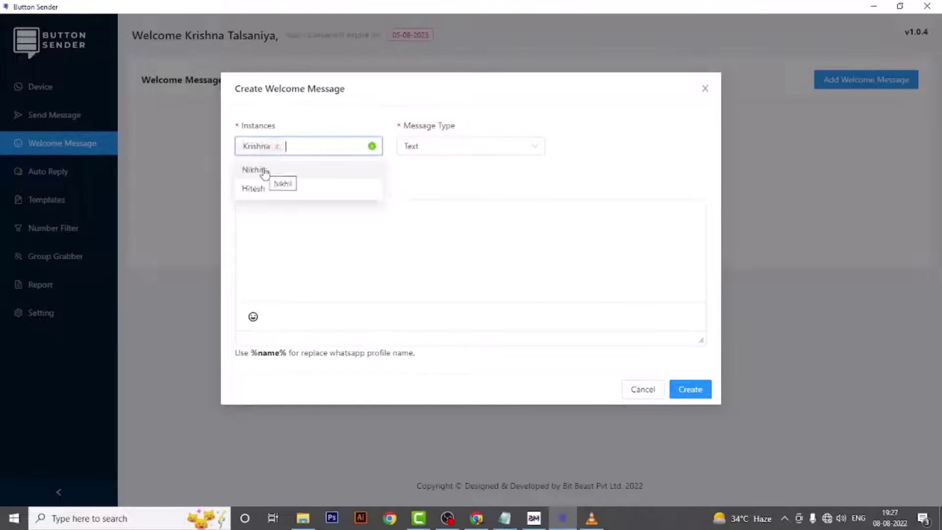
click(265, 172)
click(265, 170)
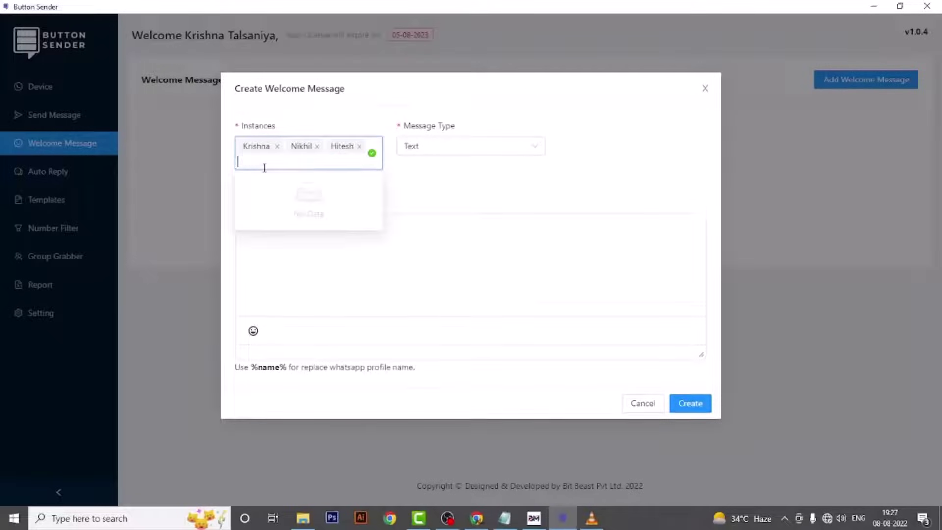
click(470, 147)
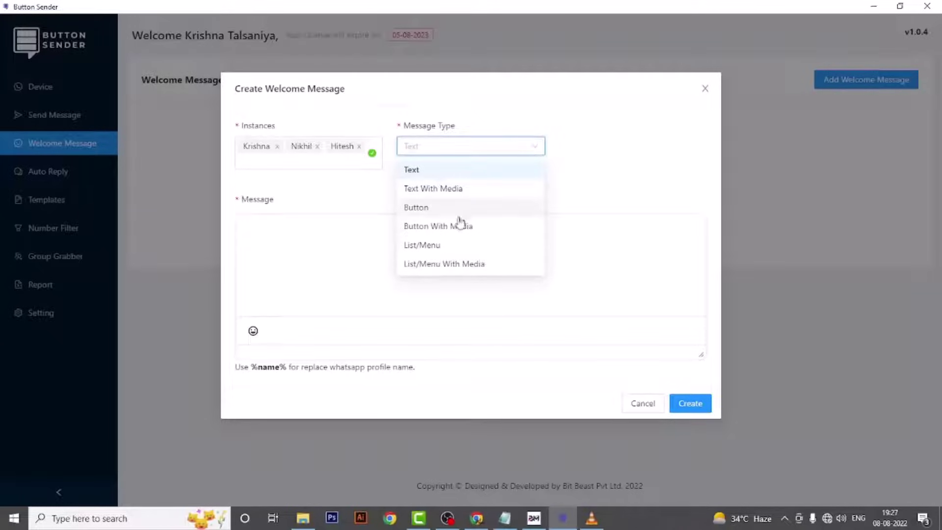
click(459, 250)
Paste the jewellery greeting from Notepad into Message and capitalise its first letter to G.
click(319, 249)
scroll(317, 248, down, 2)
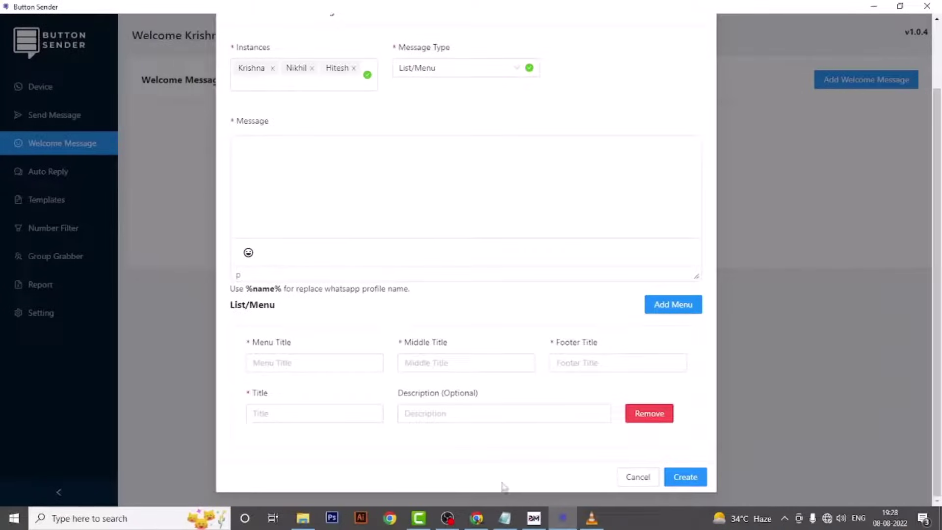
click(505, 518)
drag(842, 268, 393, 198)
key(ctrl+c)
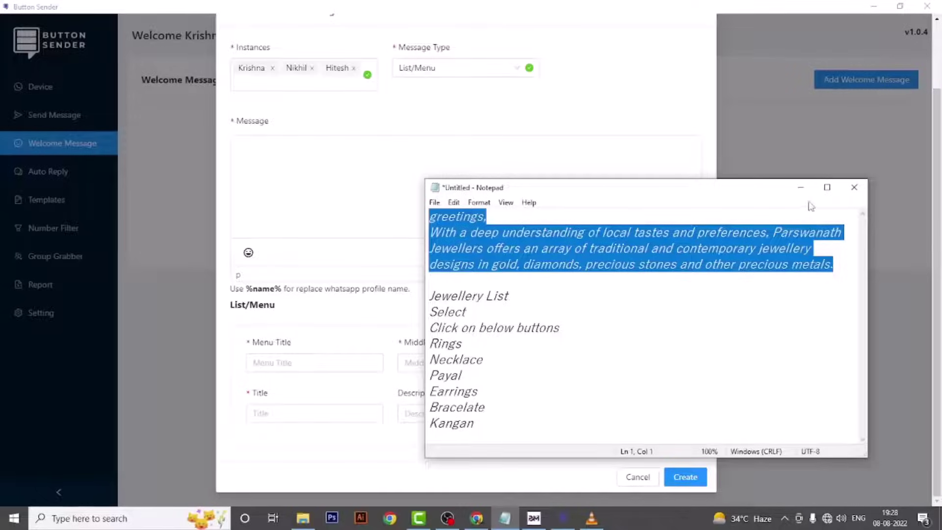
click(800, 187)
key(ctrl+v)
drag(247, 156, 221, 152)
text(G)
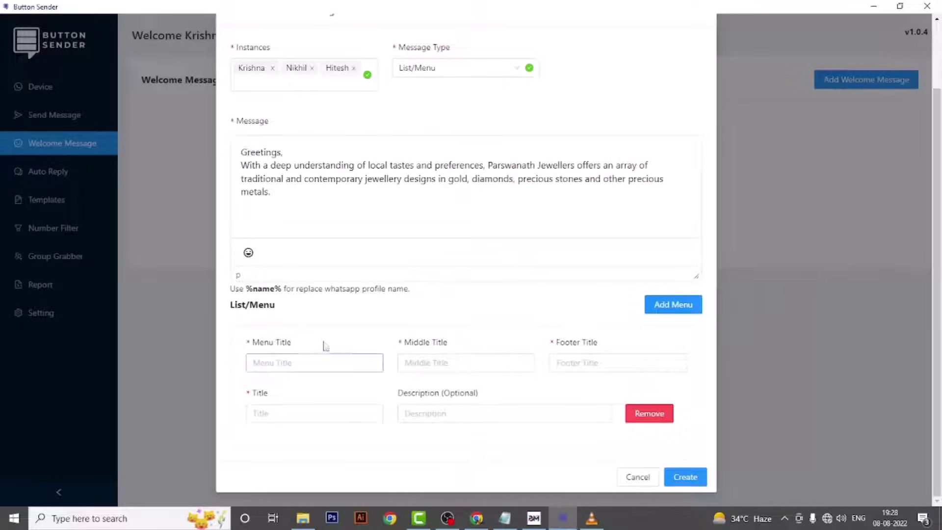
Set menu title Jewellery List, middle title Select and footer Click on below buttons.
click(296, 363)
text(Jewellery List)
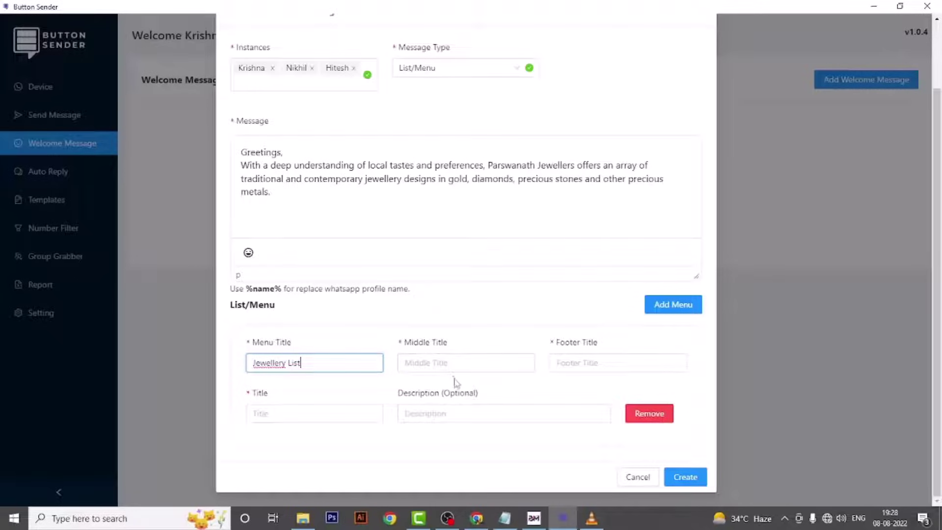
click(458, 362)
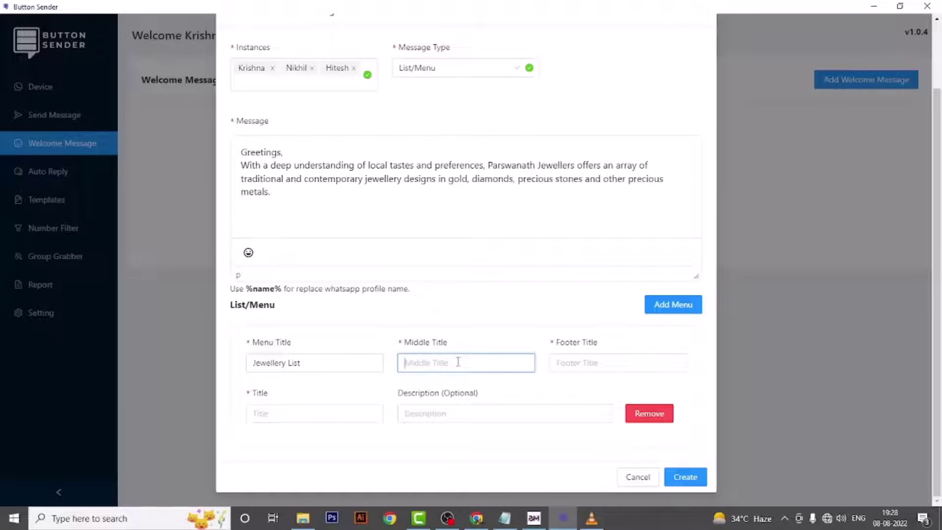
text(Select)
click(594, 364)
text(Click on below but)
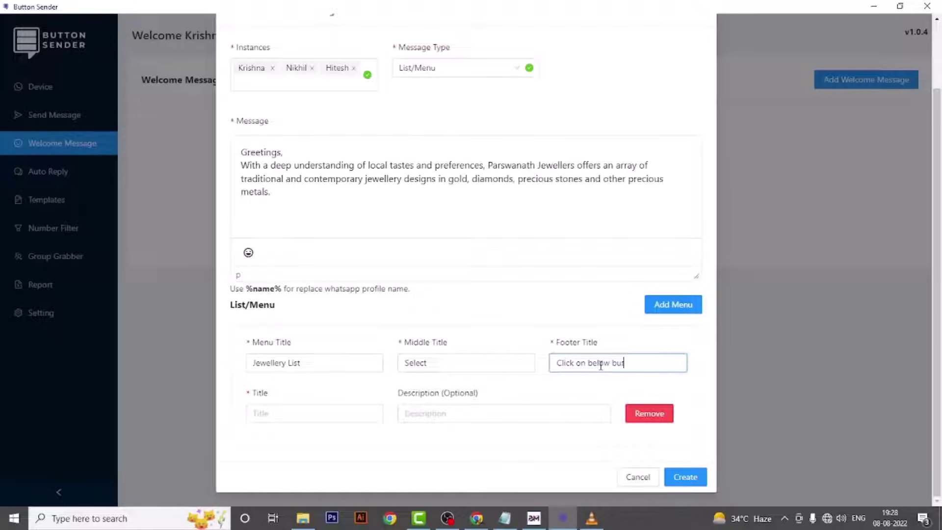
click(319, 418)
Add Rings and Necklace from Notepad as the first two list items.
key(alt+Tab)
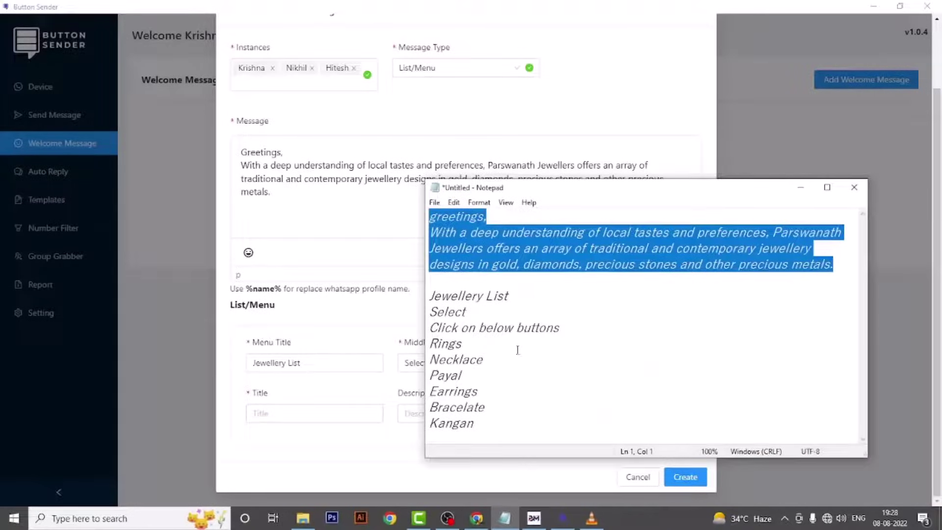
drag(481, 348, 381, 344)
click(800, 187)
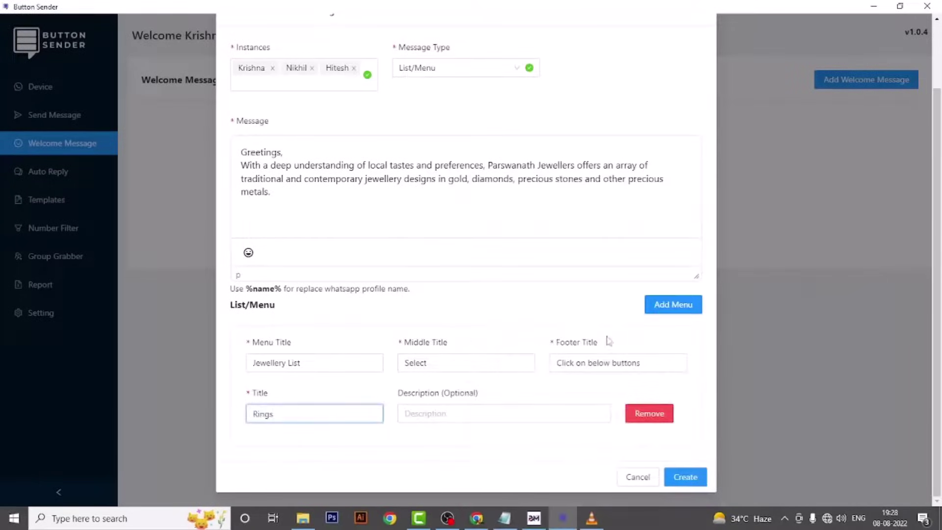
click(673, 304)
click(366, 413)
key(alt+Tab)
drag(484, 359, 391, 361)
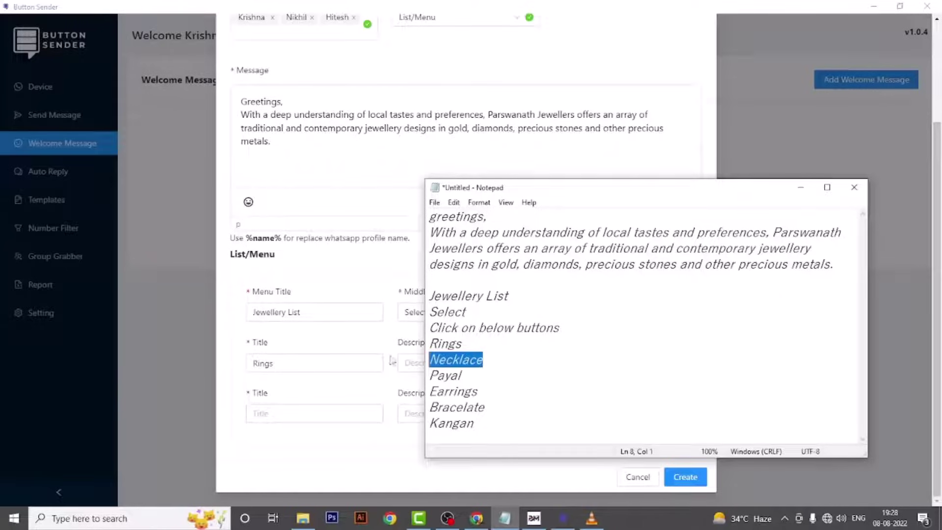
key(ctrl+c)
key(alt+Tab)
key(ctrl+v)
Add Payal and Earrings as the third and fourth list items.
click(666, 252)
click(375, 416)
click(513, 521)
drag(481, 376, 427, 376)
key(ctrl+c)
key(alt+Tab)
key(ctrl+v)
click(667, 205)
click(343, 413)
key(alt+Tab)
drag(480, 392, 384, 393)
key(ctrl+c)
key(alt+Tab)
key(ctrl+v)
Add Bracelate and Kangan as the last list items and create the welcome message.
click(673, 153)
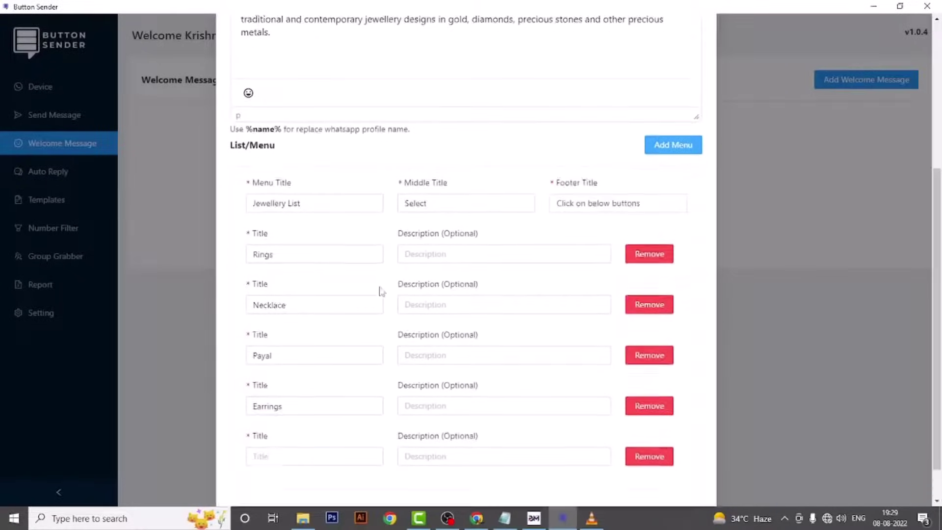
click(353, 414)
click(495, 517)
drag(483, 406, 340, 408)
key(ctrl+c)
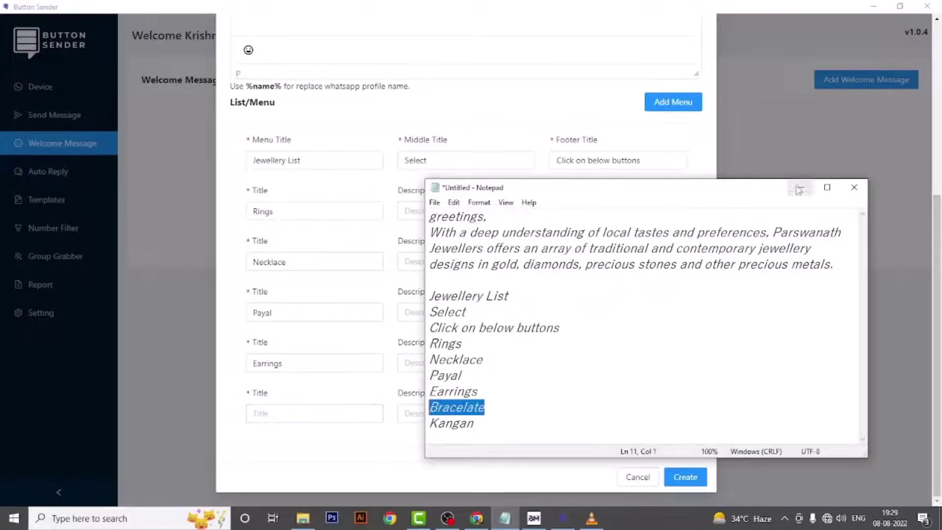
key(alt+Tab)
key(ctrl+v)
click(673, 103)
click(259, 462)
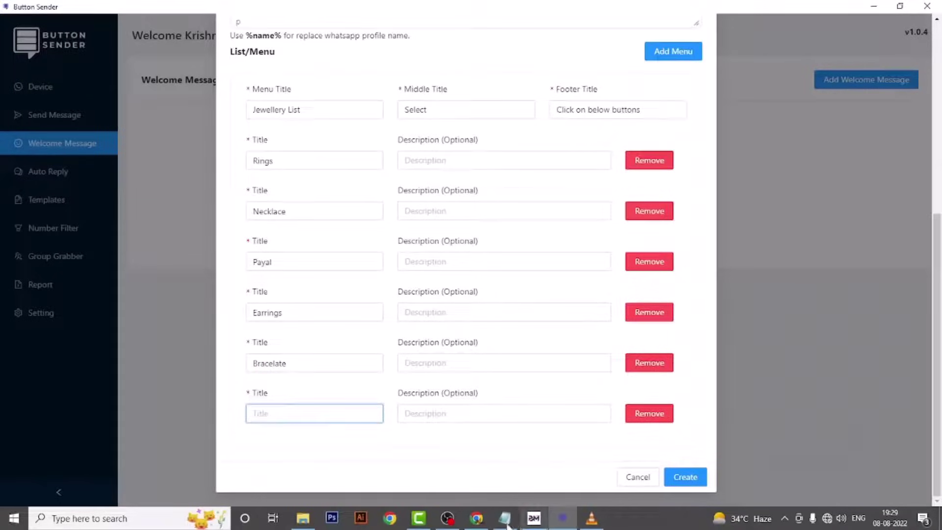
click(504, 518)
drag(484, 424, 389, 429)
key(ctrl+c)
key(alt+Tab)
key(ctrl+v)
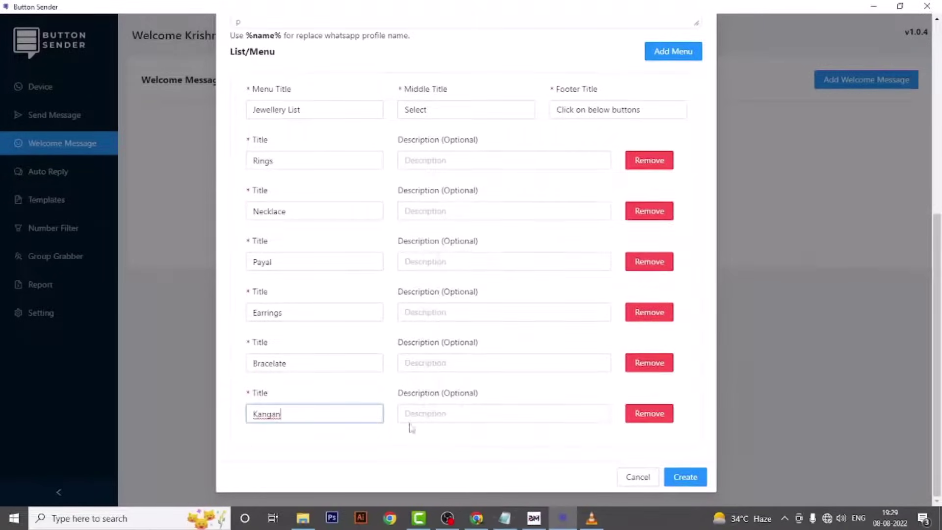
click(686, 478)
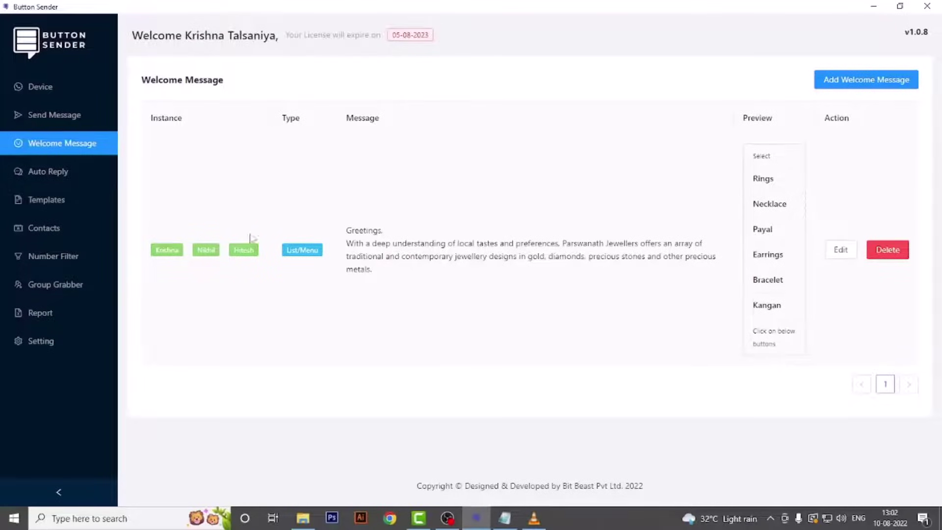
Start a new auto reply for keyword Rings sent from all three instances.
click(55, 179)
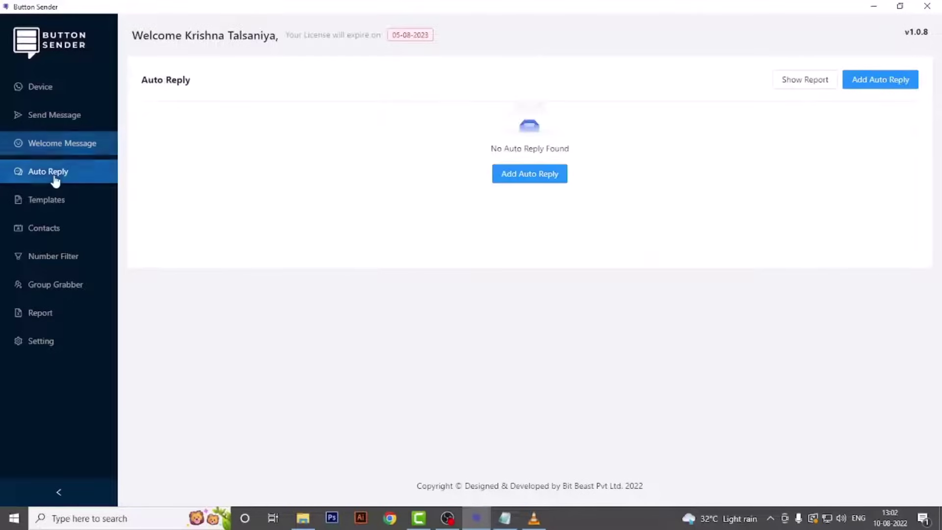
click(547, 179)
click(290, 145)
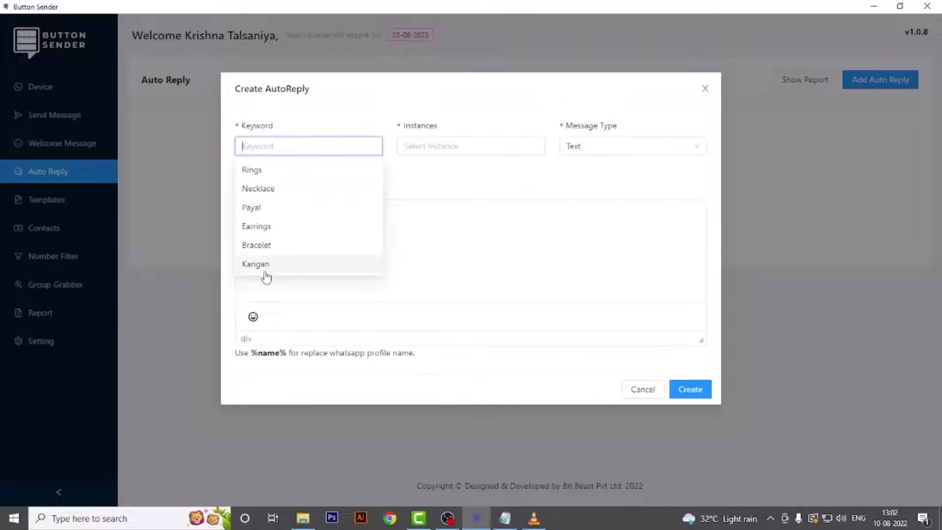
text(Rings)
click(404, 146)
click(415, 172)
click(415, 172)
click(414, 172)
Set the auto reply's type to Button and write the message Greetings,.
click(574, 147)
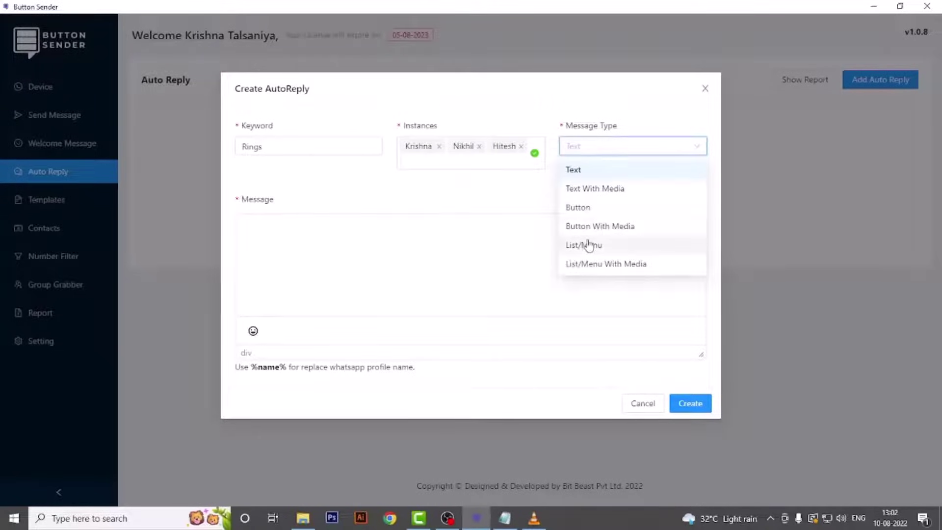
click(584, 208)
click(266, 232)
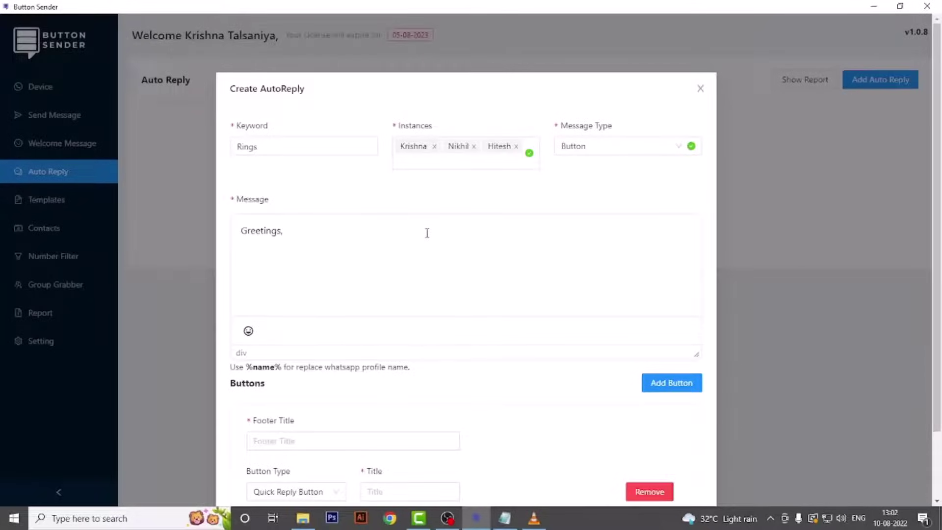
Fill in the footer title and make the first button a Call button 'Call now' with the phone number.
scroll(424, 245, down, 2)
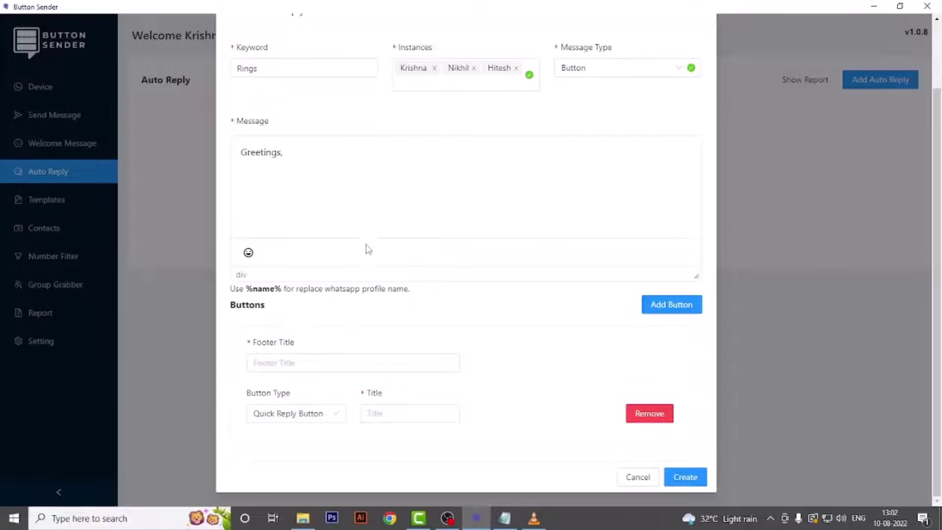
click(302, 364)
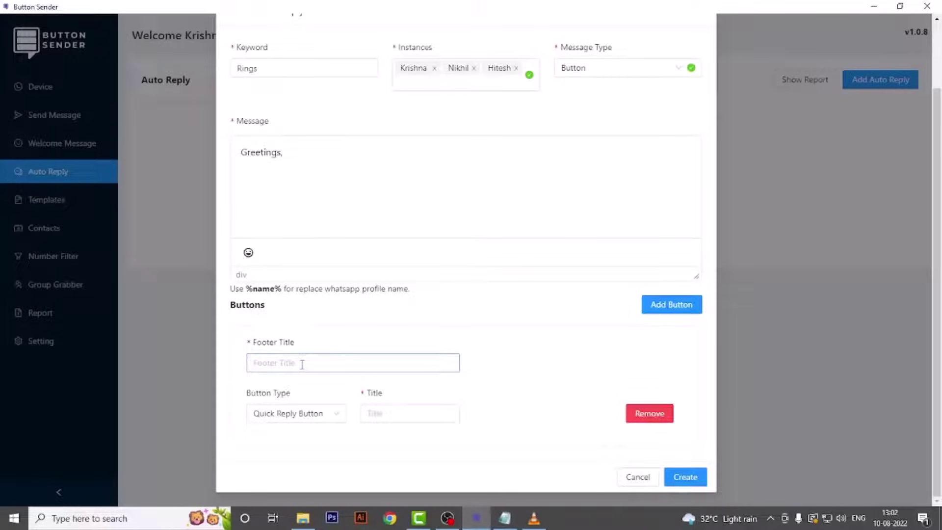
text(Click below buttons)
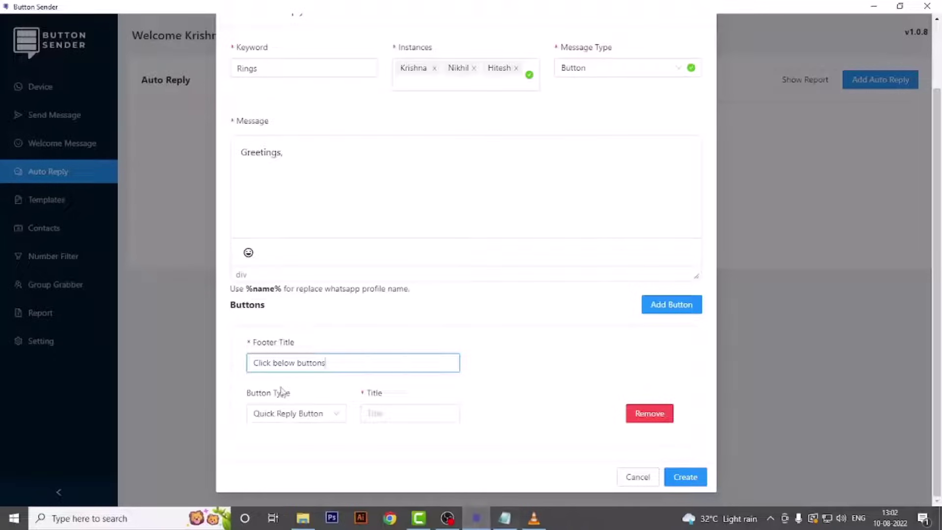
click(293, 415)
click(273, 455)
click(389, 411)
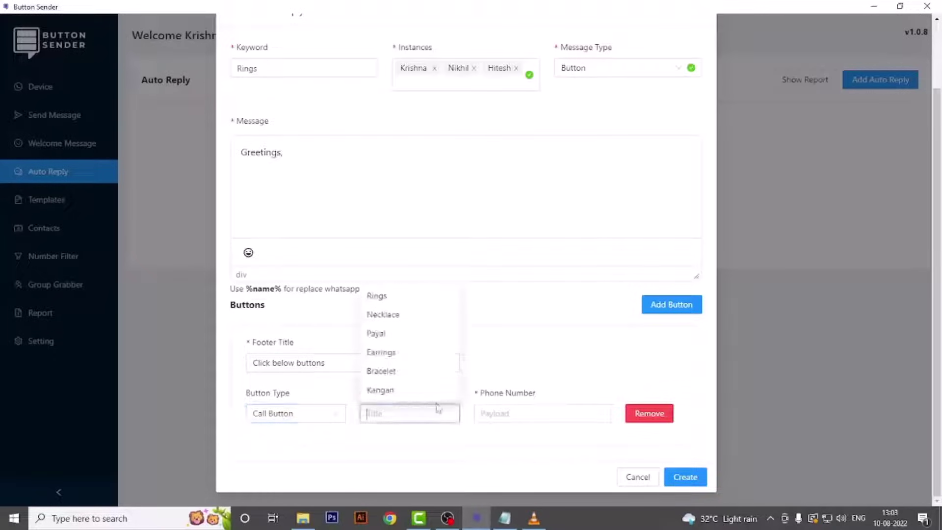
text(Call)
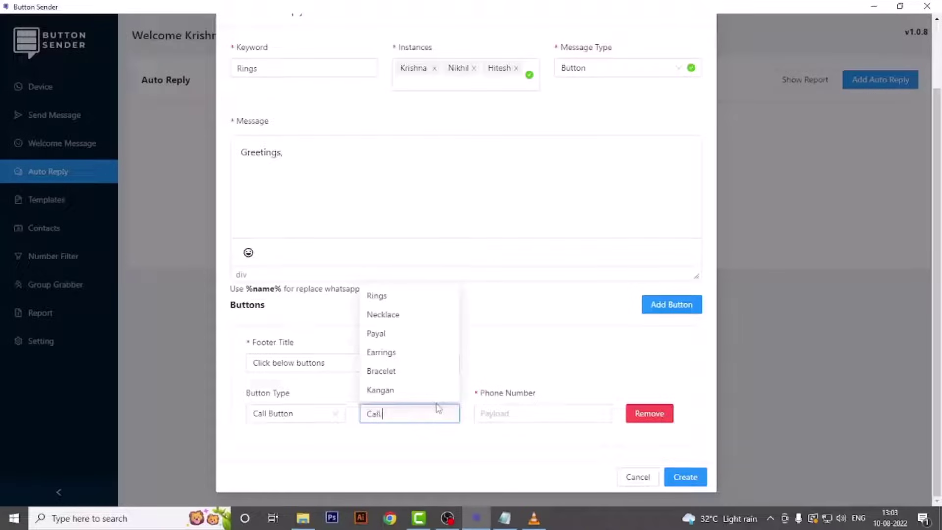
text( now)
click(533, 416)
text(98)
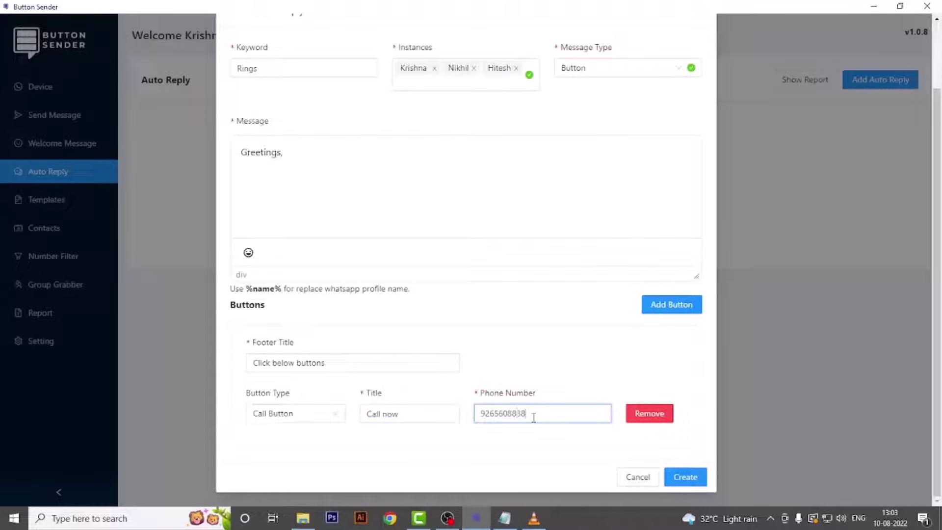
Add a URL button 'Website' linking to bulkymarketing.com and save the Rings auto-reply.
click(671, 304)
scroll(246, 437, down, 1)
click(281, 413)
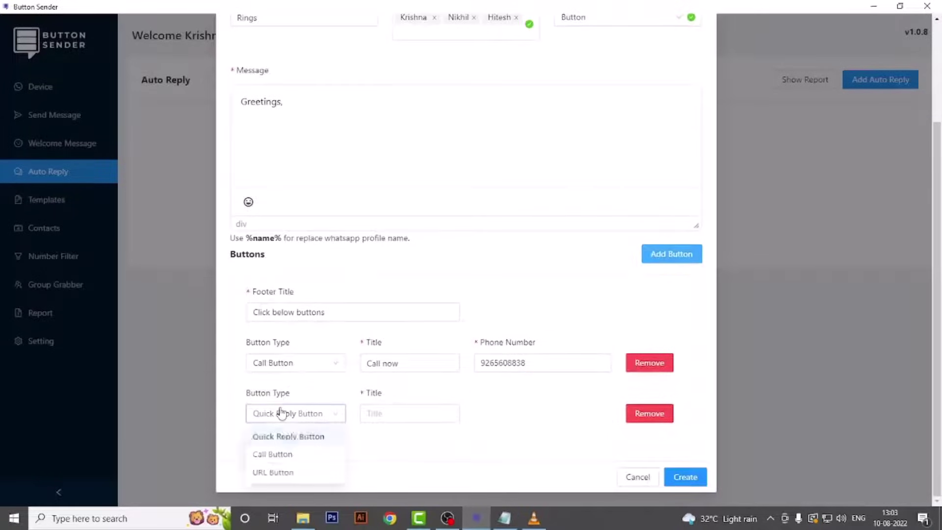
click(273, 472)
click(395, 413)
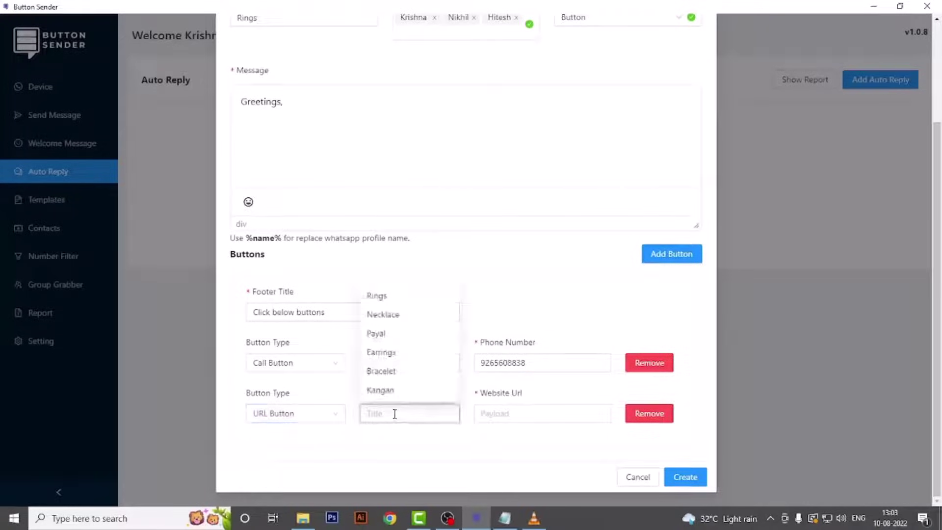
text(Website)
click(539, 413)
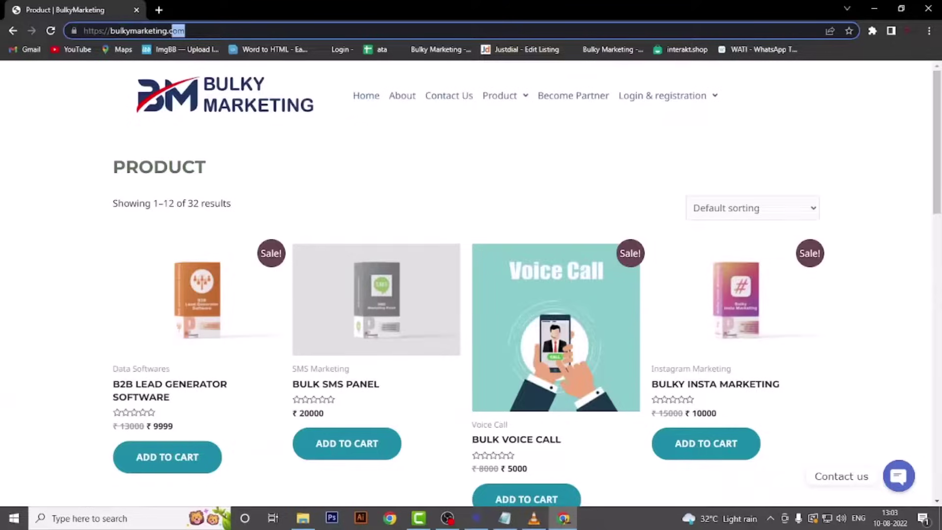
click(169, 31)
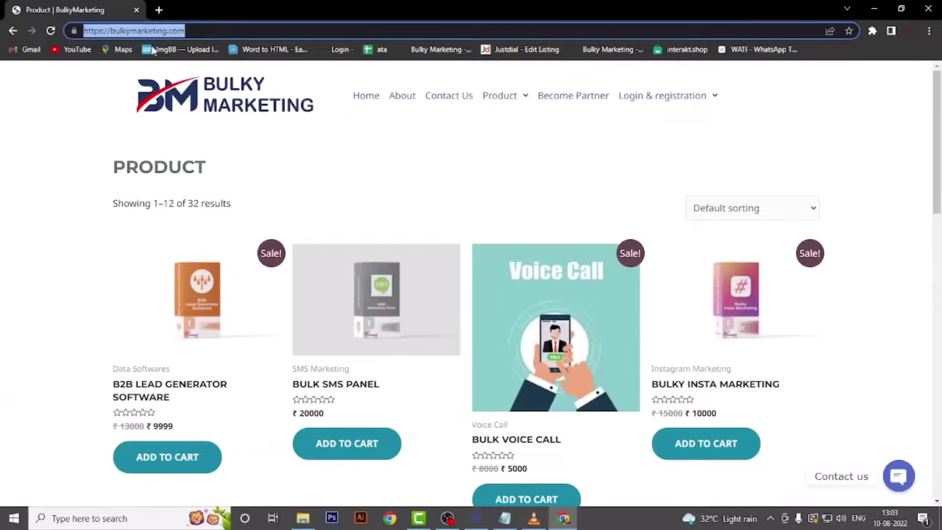
key(ctrl+c)
key(alt+Tab)
key(ctrl+v)
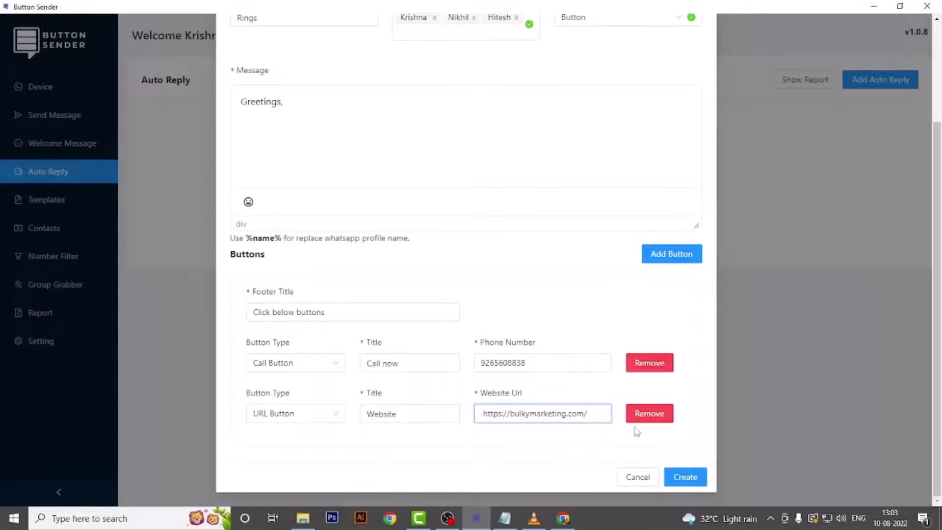
click(685, 477)
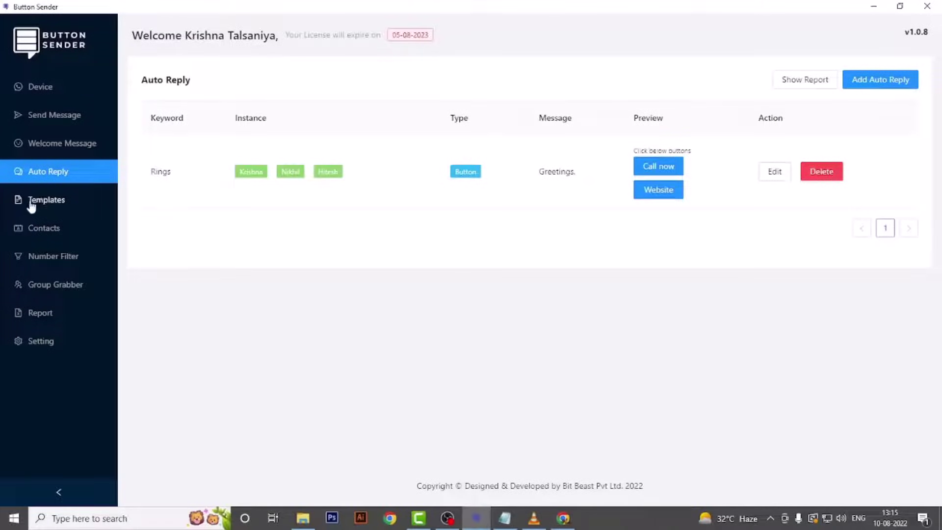
Start a Button-type template Marketing tool with message Welcome and a footer title.
click(42, 205)
click(536, 178)
click(291, 147)
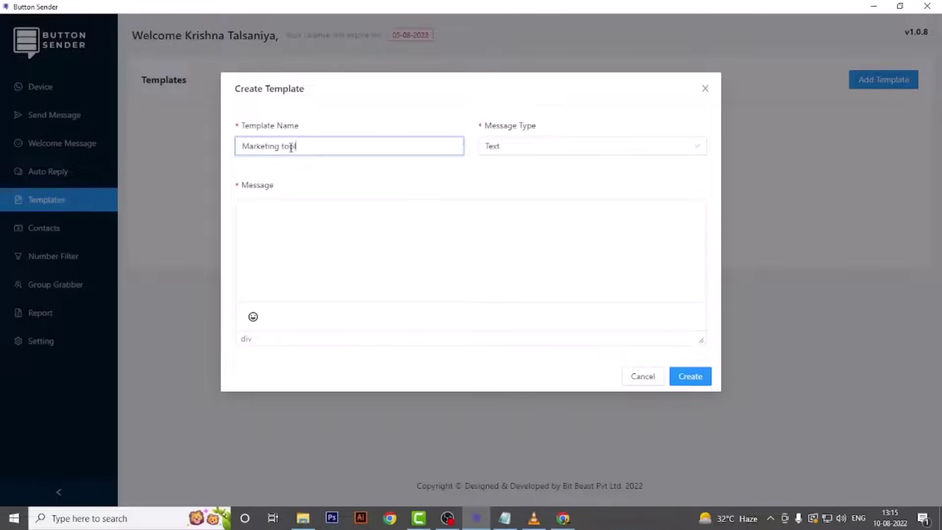
click(510, 146)
click(510, 210)
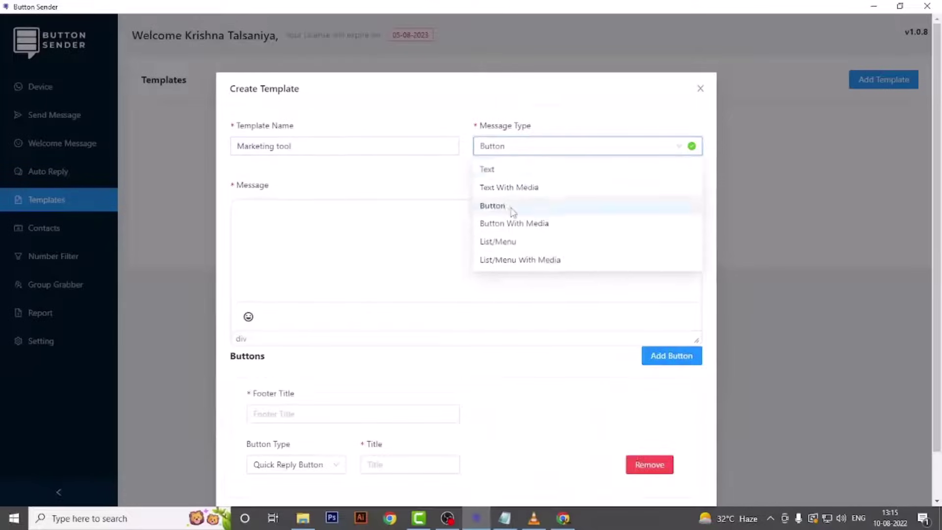
click(324, 212)
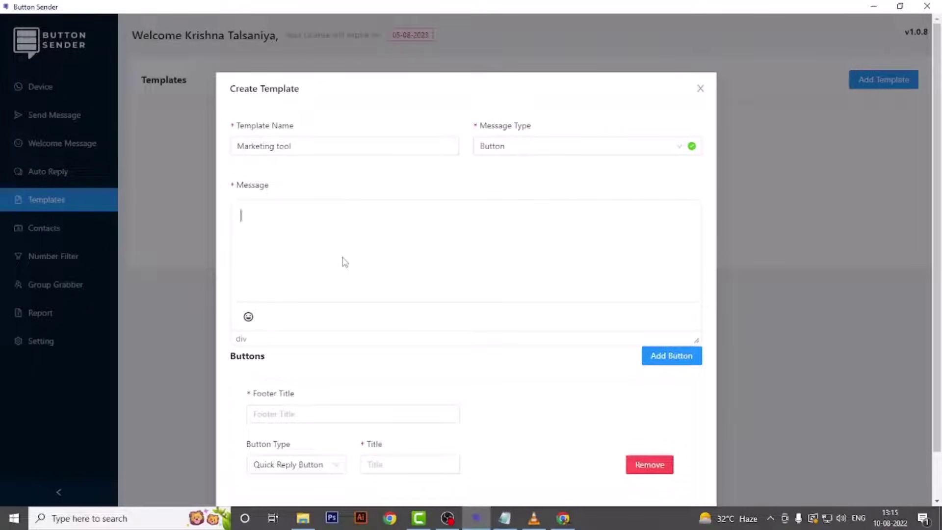
text(Welcome)
scroll(385, 316, down, 1)
click(270, 363)
text(Click below button)
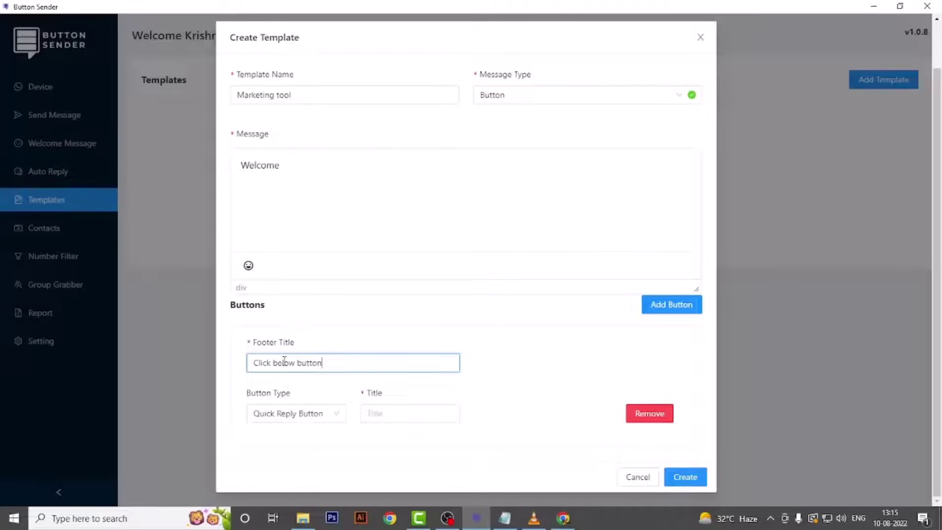
Add Quick Reply buttons Whatsapp Marketing Software, Data Soltware and Email Software, then save the template.
click(664, 304)
scroll(284, 382, down, 1)
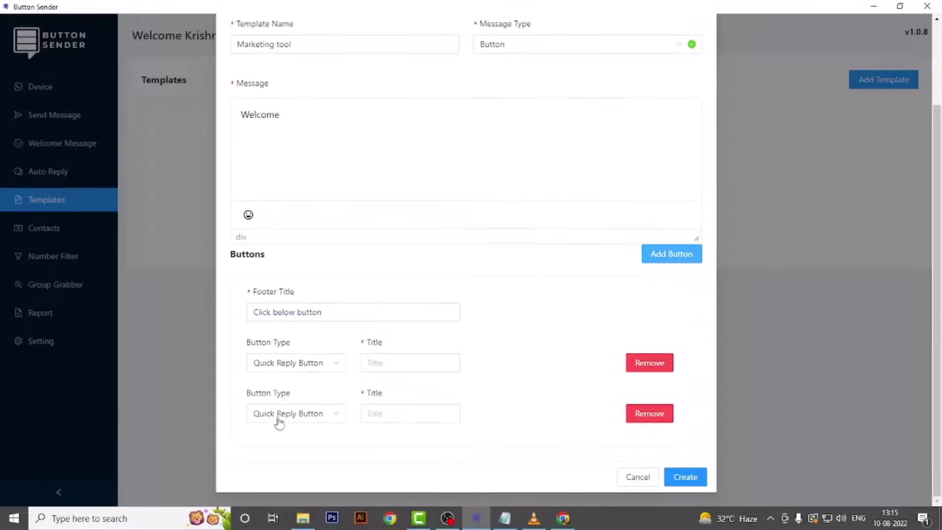
click(292, 368)
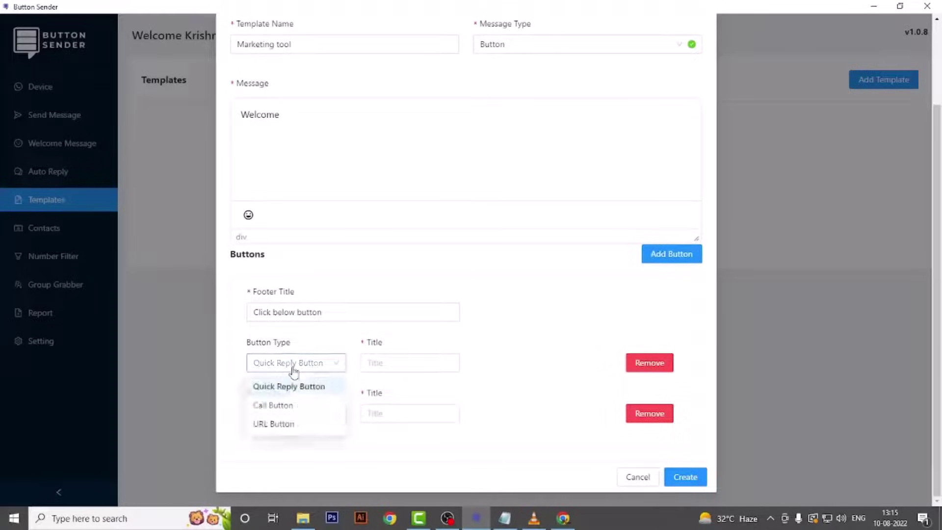
click(287, 365)
click(390, 364)
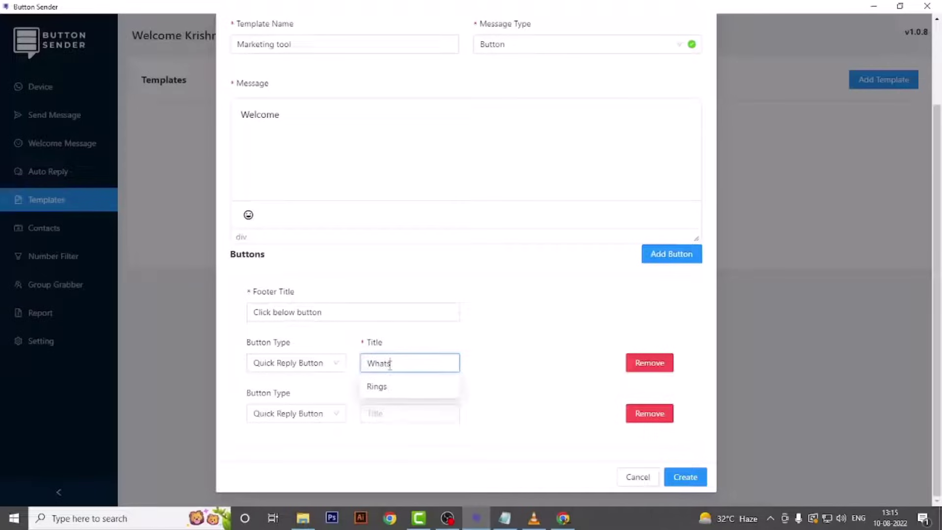
text(Whatsapp M)
text(arketing Software)
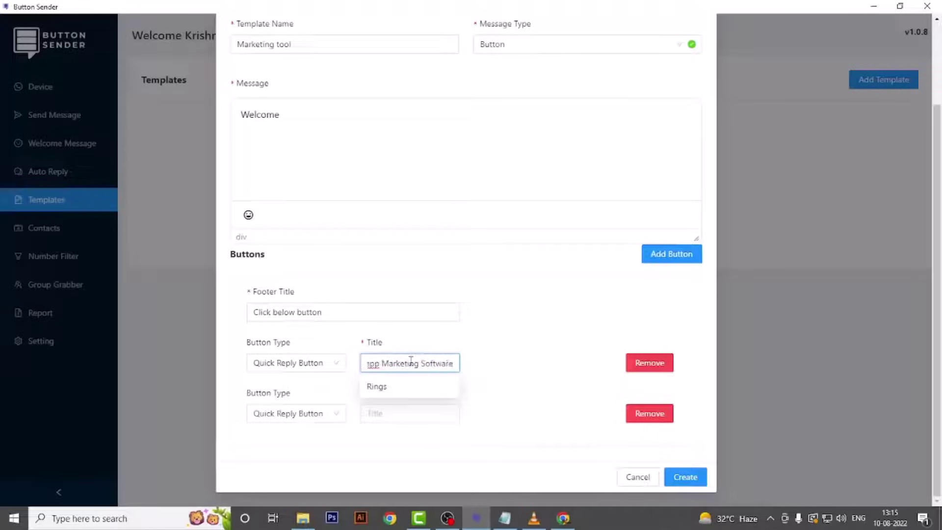
click(277, 415)
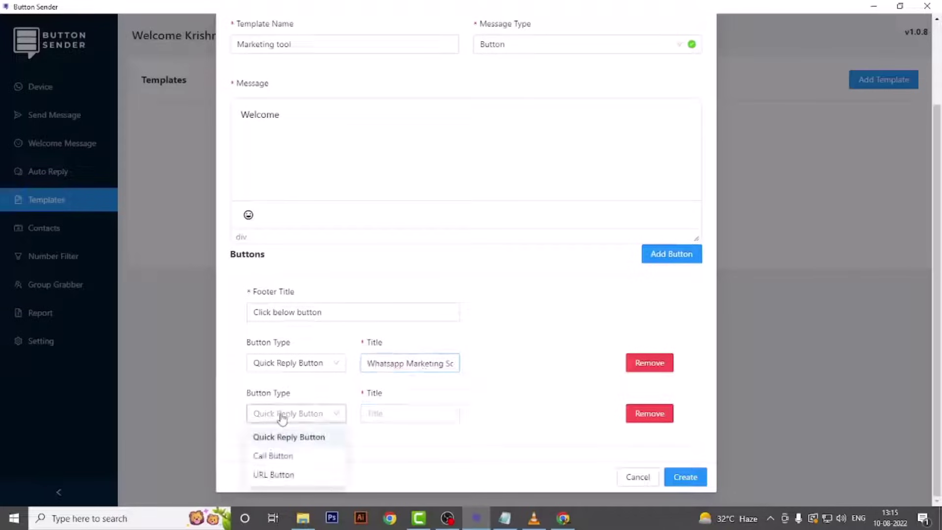
click(383, 412)
text(Data Sol)
text(tware)
click(667, 259)
click(299, 413)
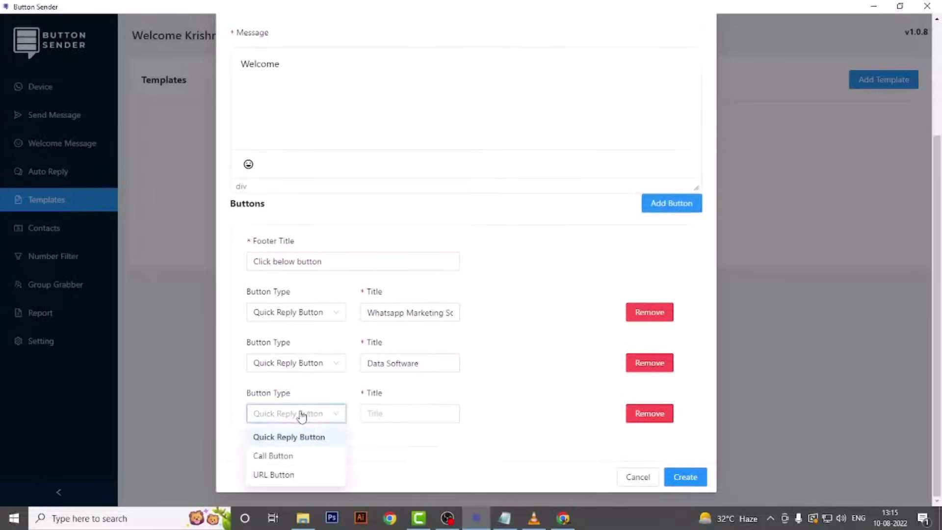
click(388, 413)
text(Email Software)
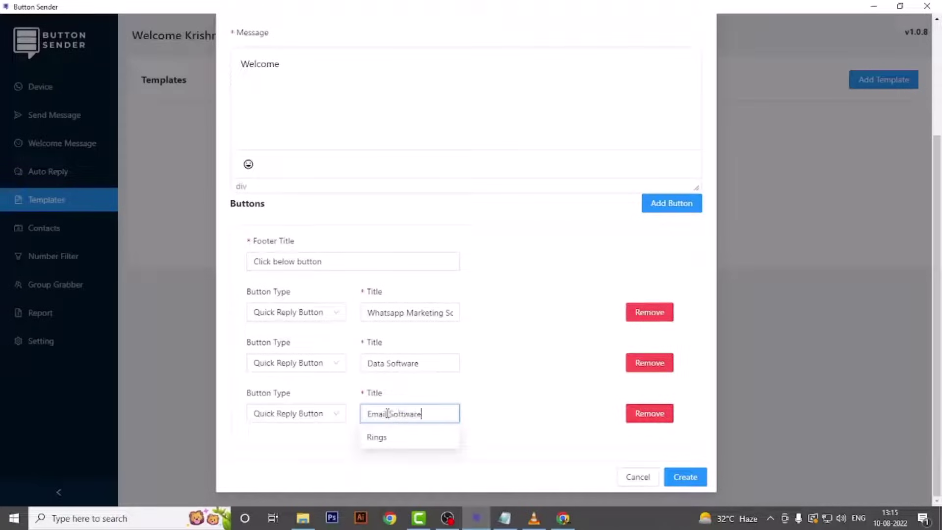
click(687, 478)
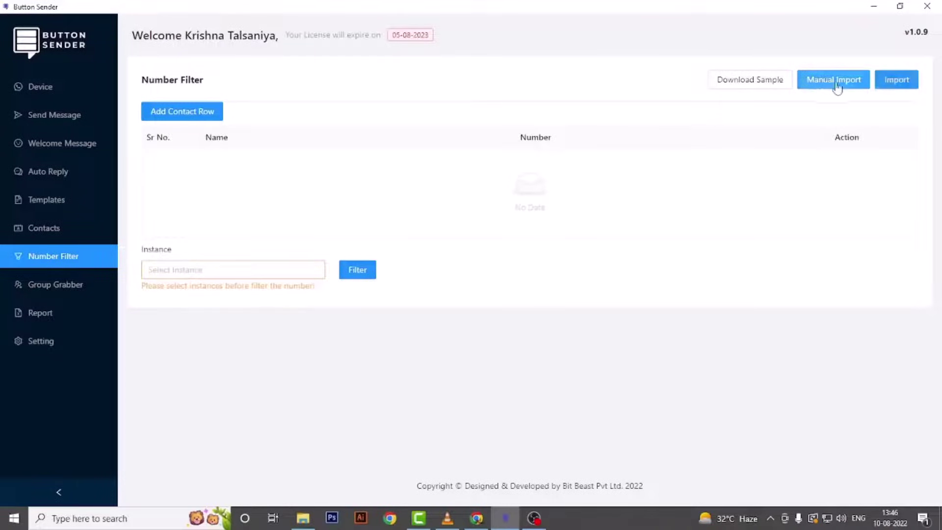
Import the number-filter sample file, mapping the Name and Number columns.
click(892, 86)
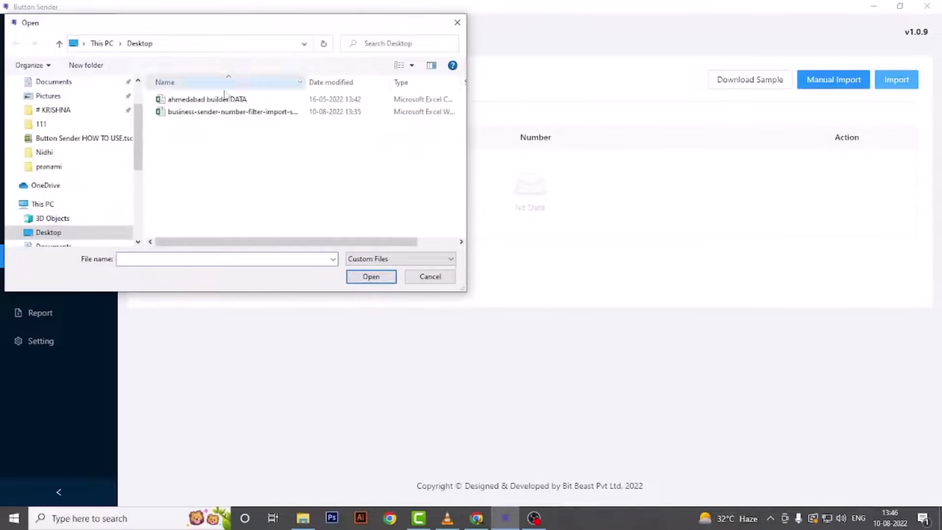
click(220, 113)
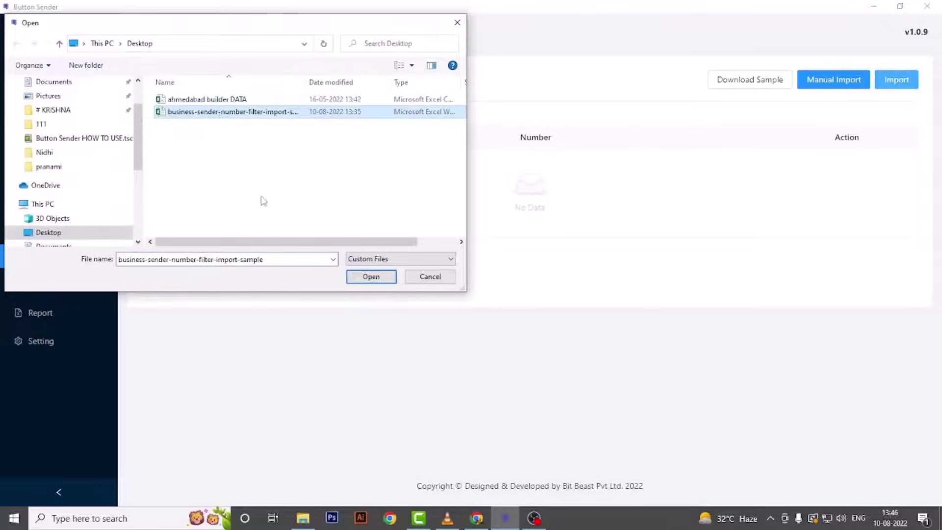
click(348, 279)
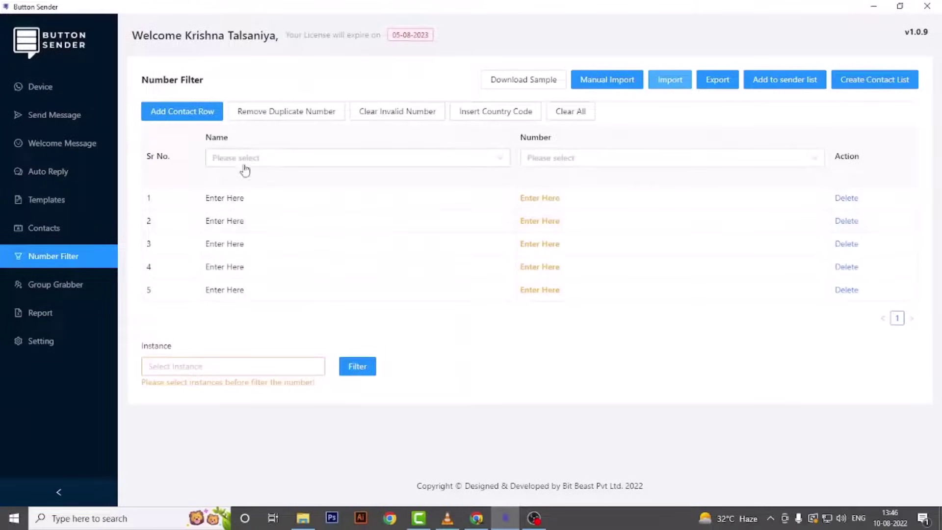
click(275, 164)
click(219, 182)
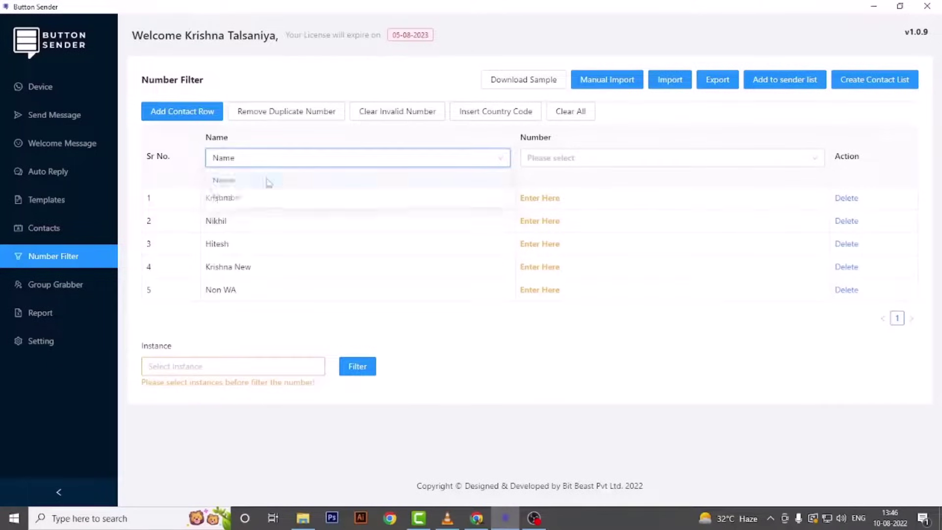
click(542, 161)
click(541, 199)
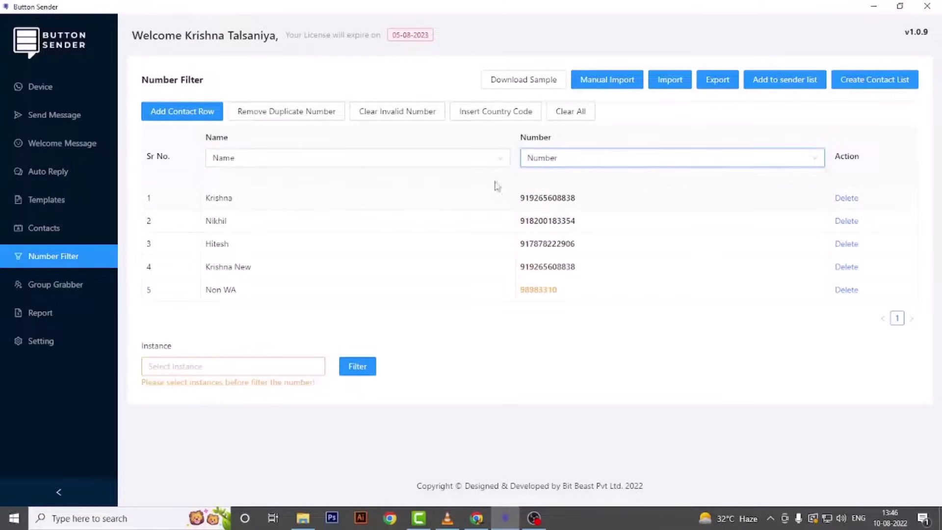
Remove duplicate and invalid numbers, skip adding country codes, and choose a filtering instance.
click(267, 111)
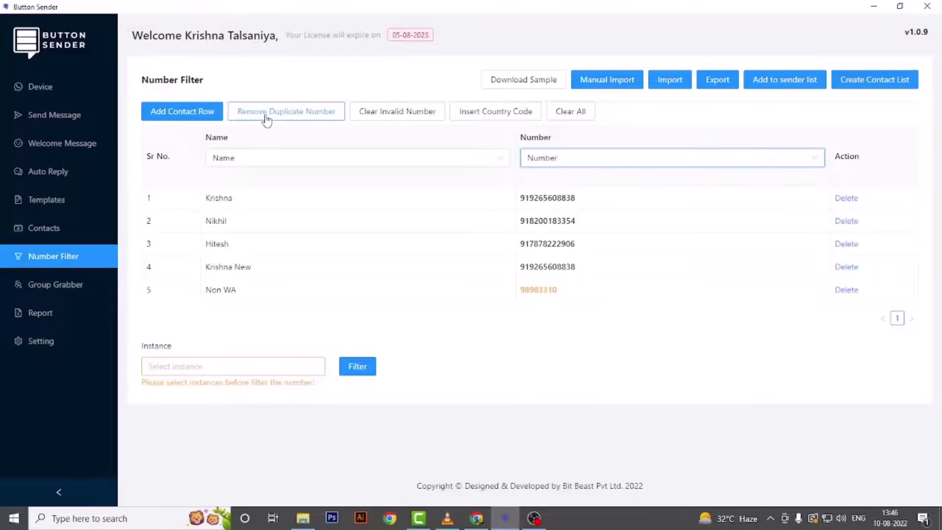
click(389, 116)
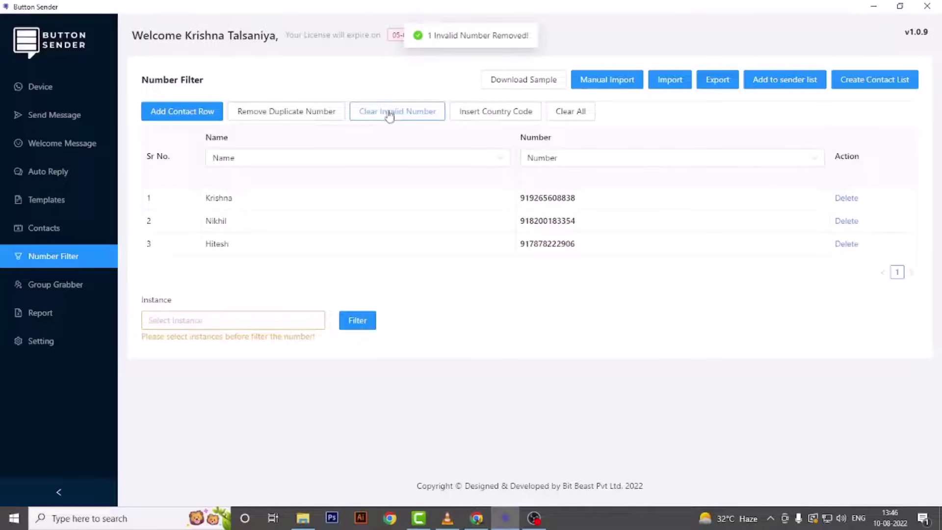
click(474, 115)
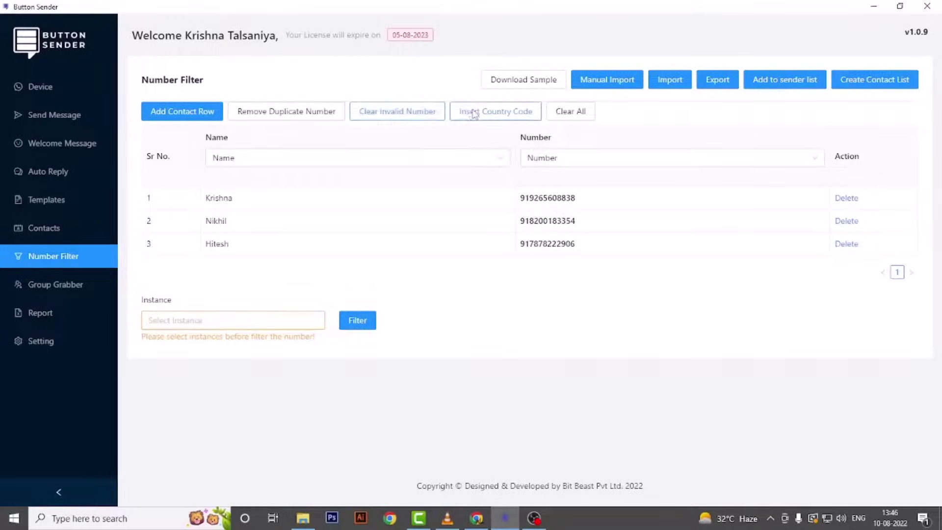
click(513, 183)
click(236, 325)
click(162, 347)
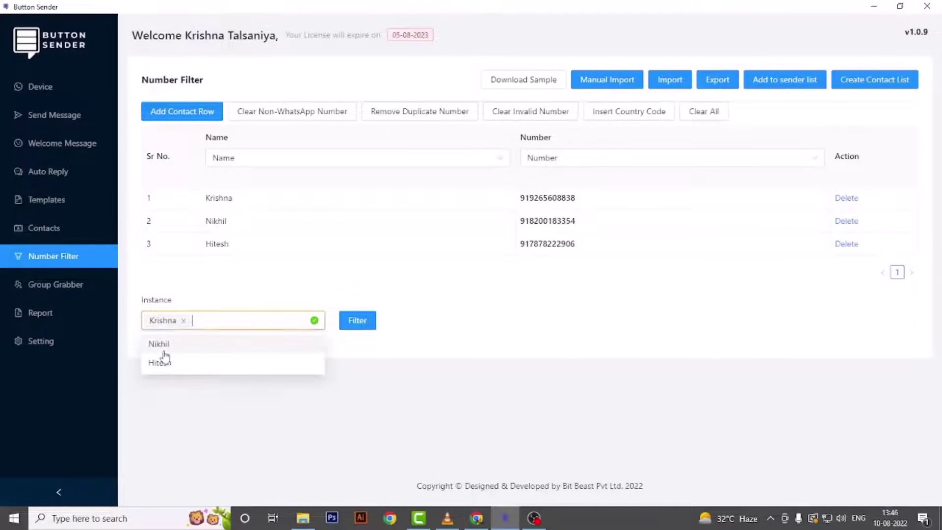
Filter the three numbers on WhatsApp and add them to the sender list.
click(358, 321)
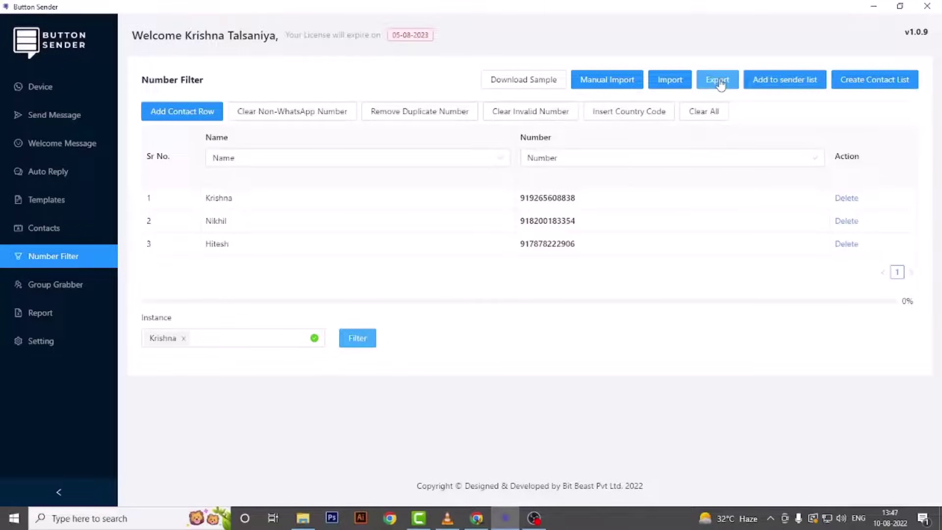
click(787, 80)
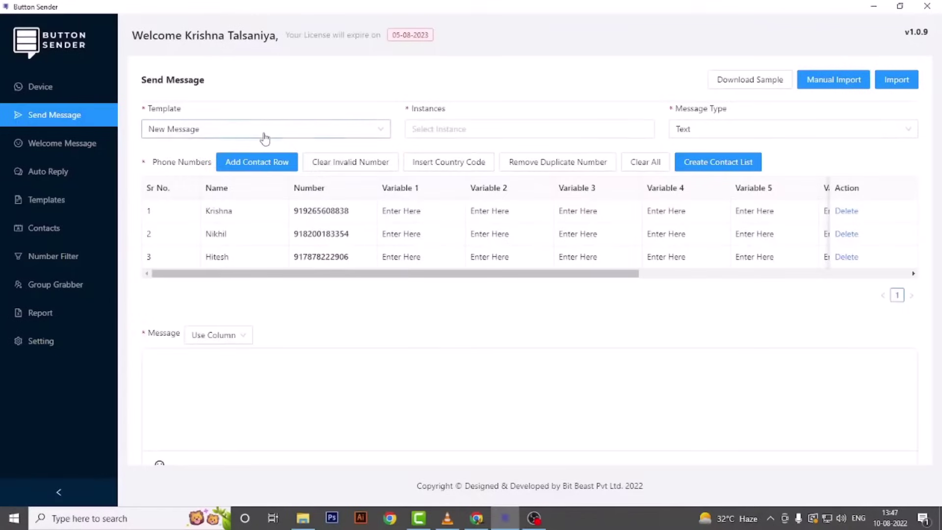
Load the 1. Marketing tool template and add all three instances as senders.
click(264, 134)
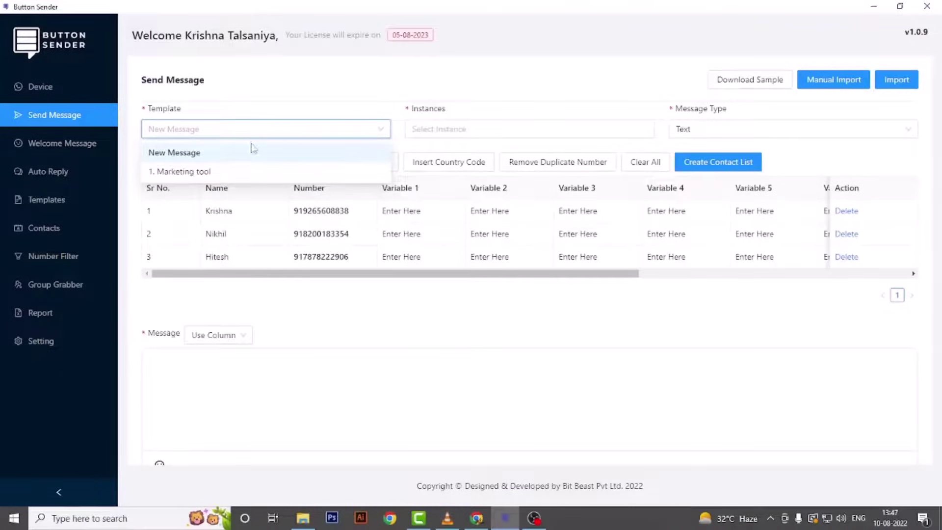
click(210, 172)
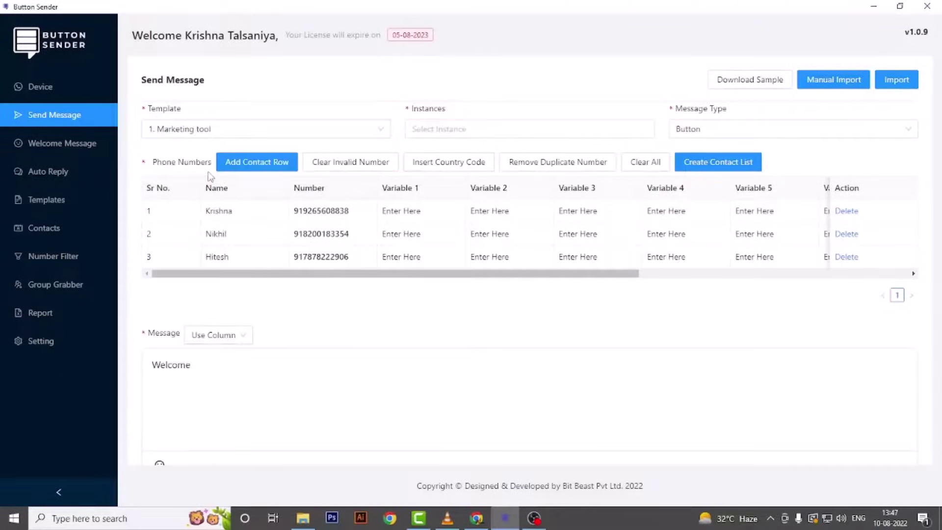
scroll(292, 296, down, 1)
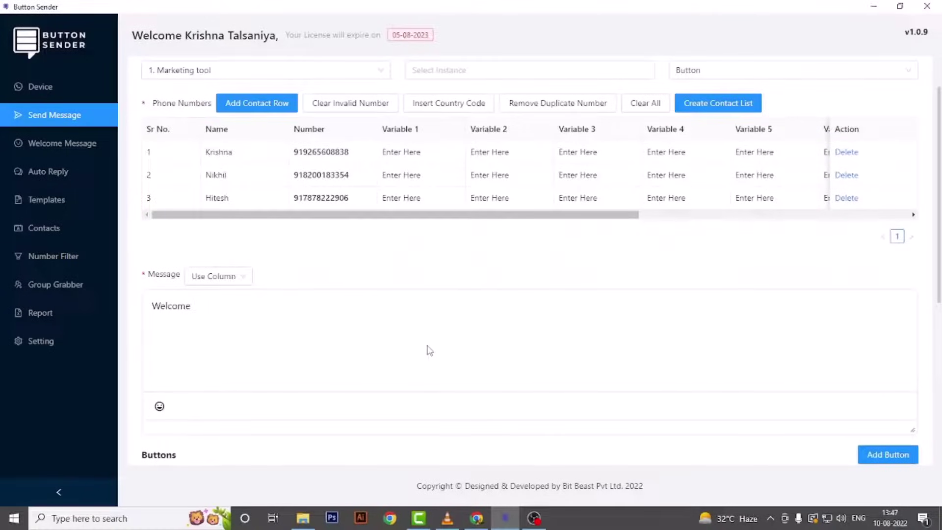
scroll(311, 287, up, 1)
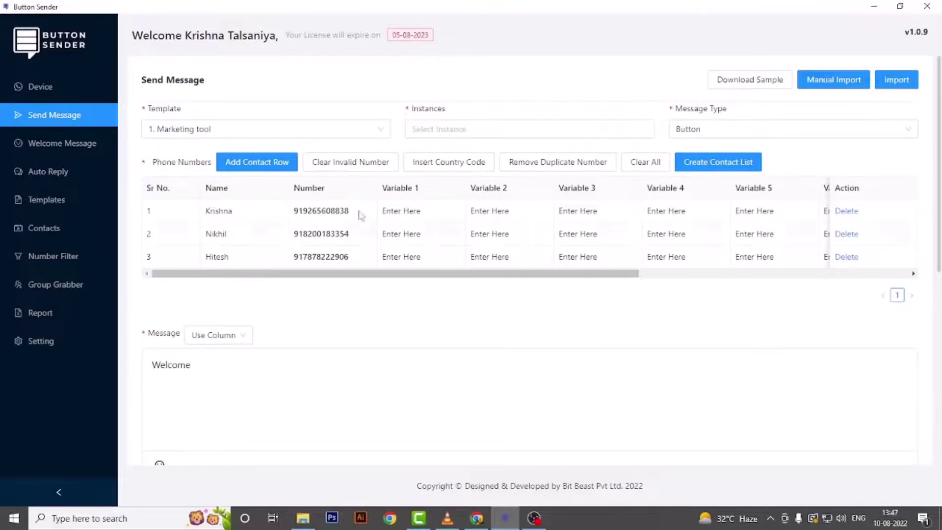
click(416, 129)
click(423, 156)
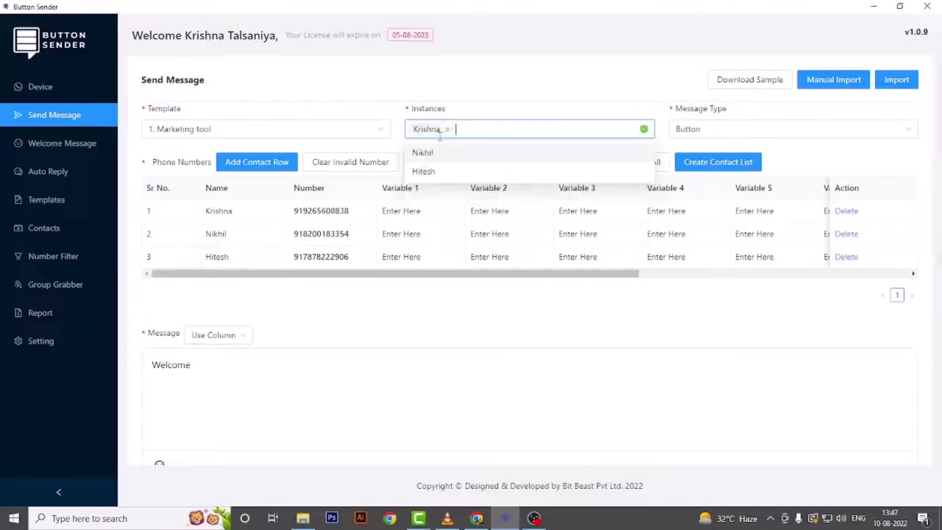
click(456, 153)
click(460, 155)
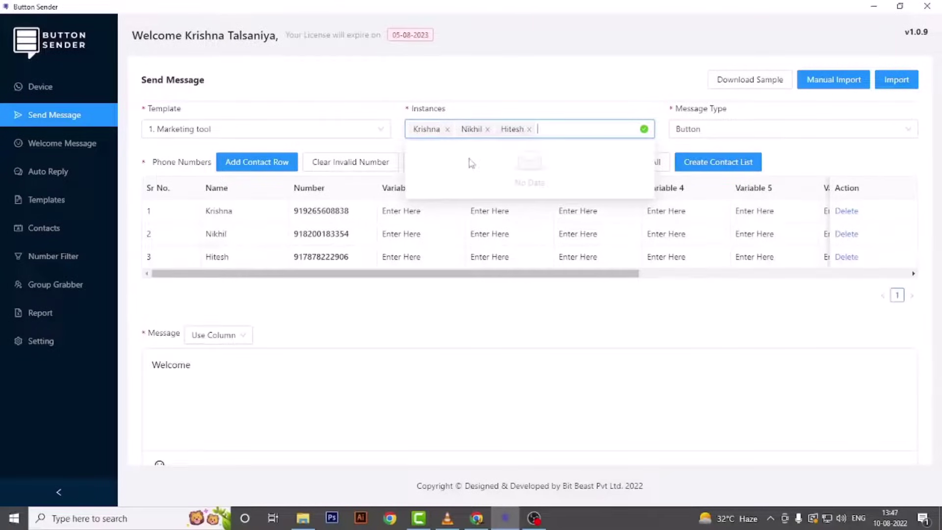
click(801, 162)
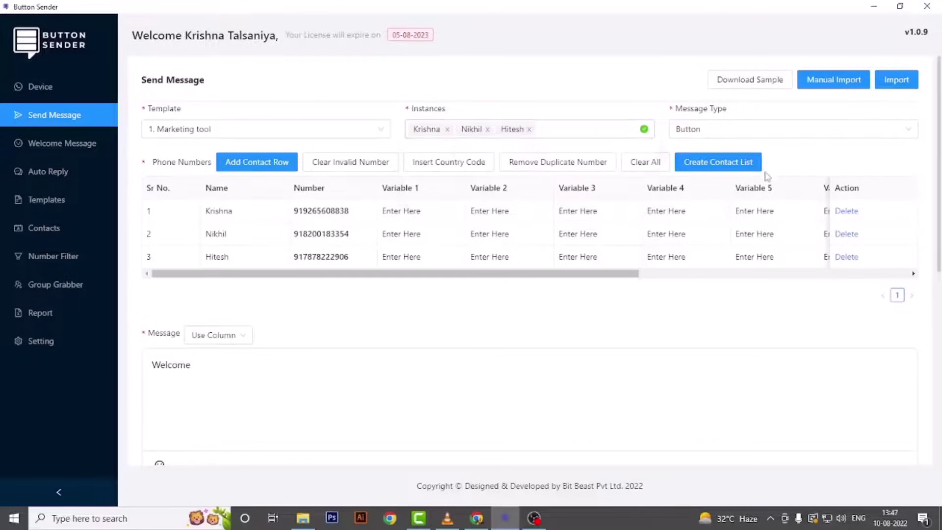
Name the campaign XYZ, send it, and go to the Message Report.
scroll(624, 220, down, 4)
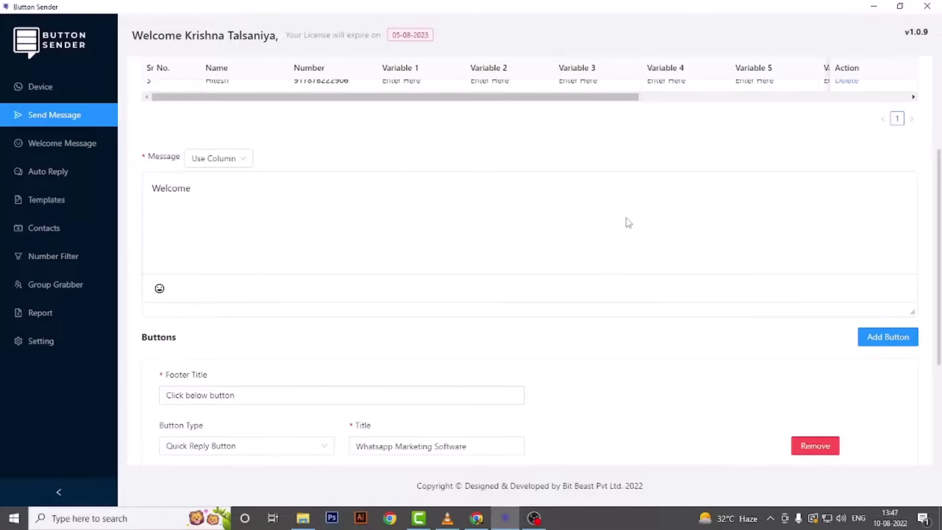
scroll(622, 216, up, 4)
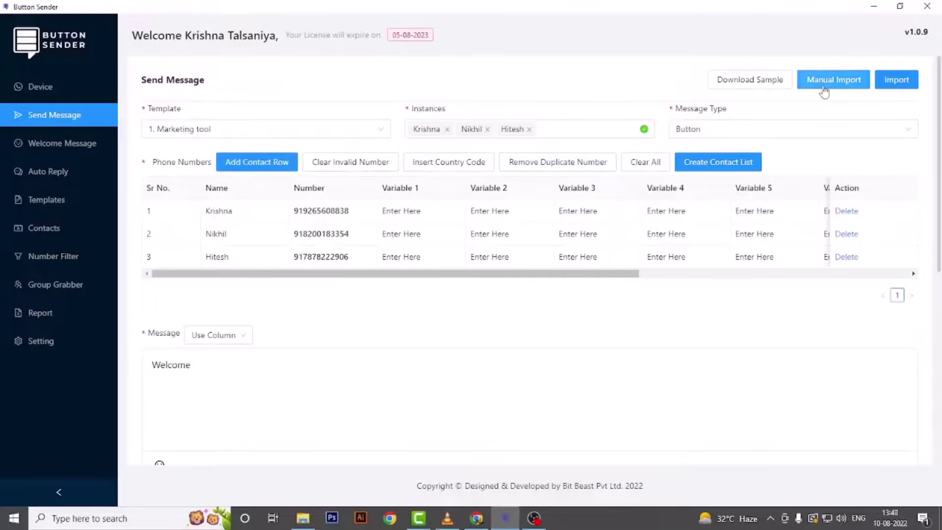
scroll(456, 237, down, 6)
click(377, 425)
text(XYZ)
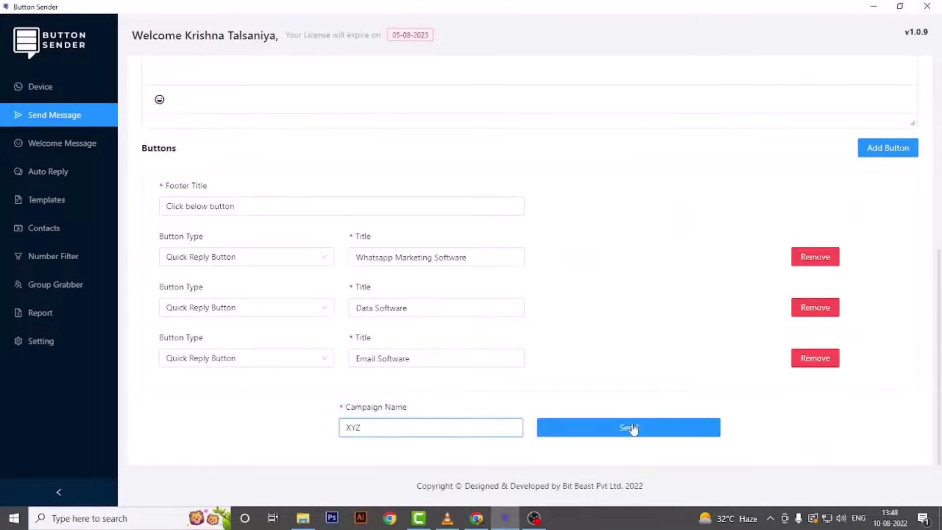
click(630, 430)
click(567, 179)
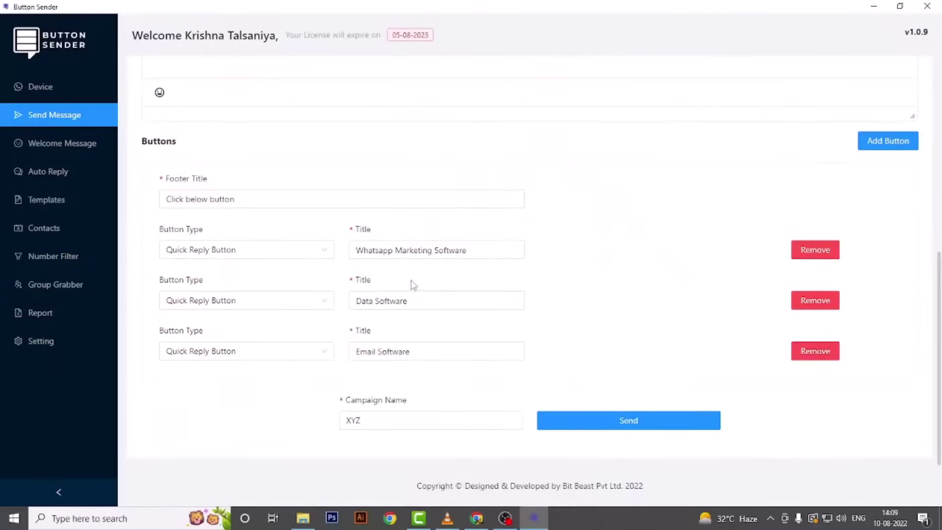
click(43, 316)
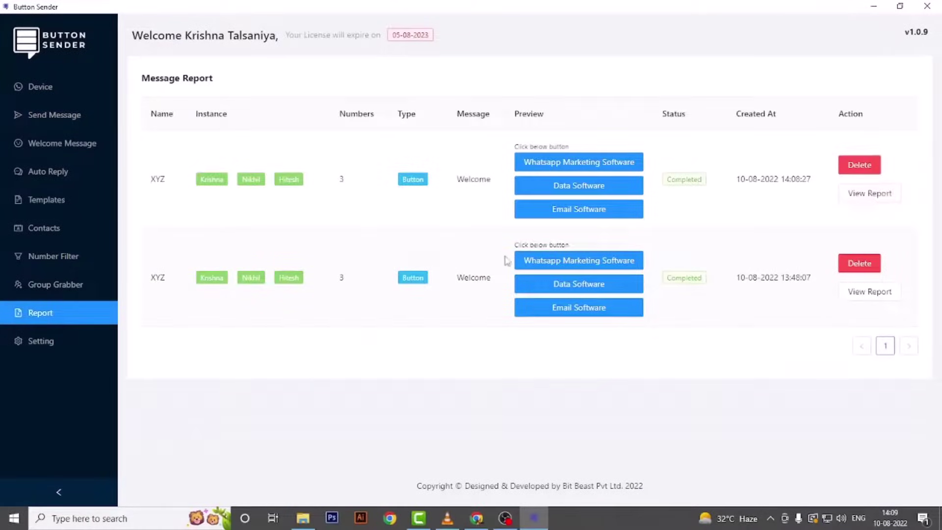
Check the older XYZ campaign's detailed report, scrolling across its table.
click(870, 291)
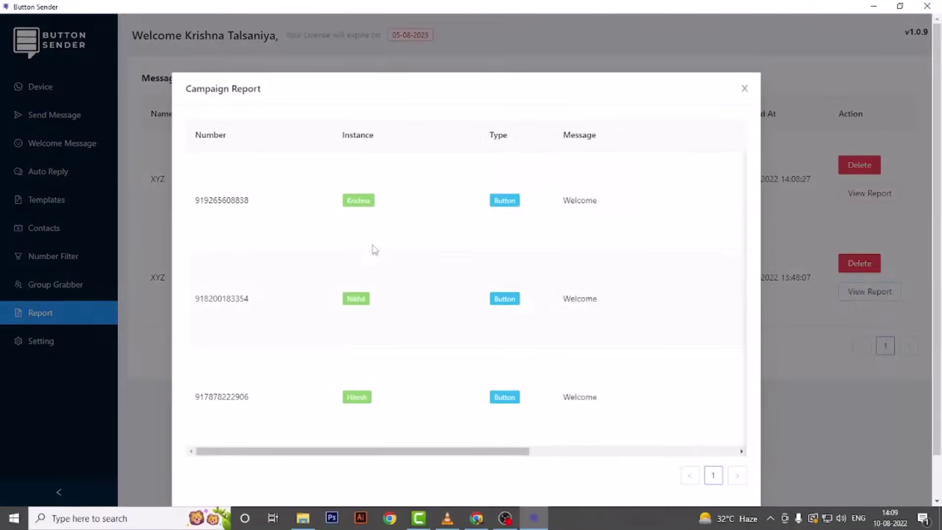
drag(375, 452, 592, 471)
click(770, 128)
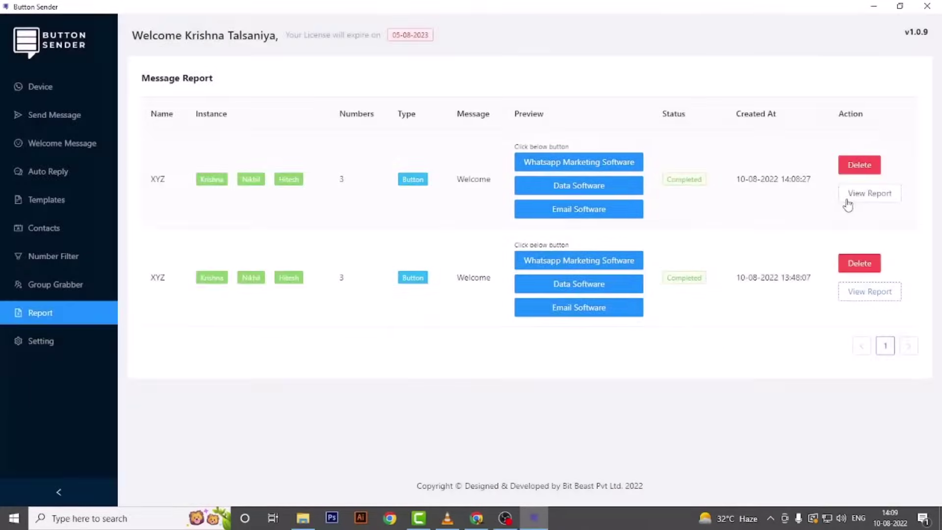
Open the newer XYZ campaign's report and confirm all three numbers show Sent.
click(847, 201)
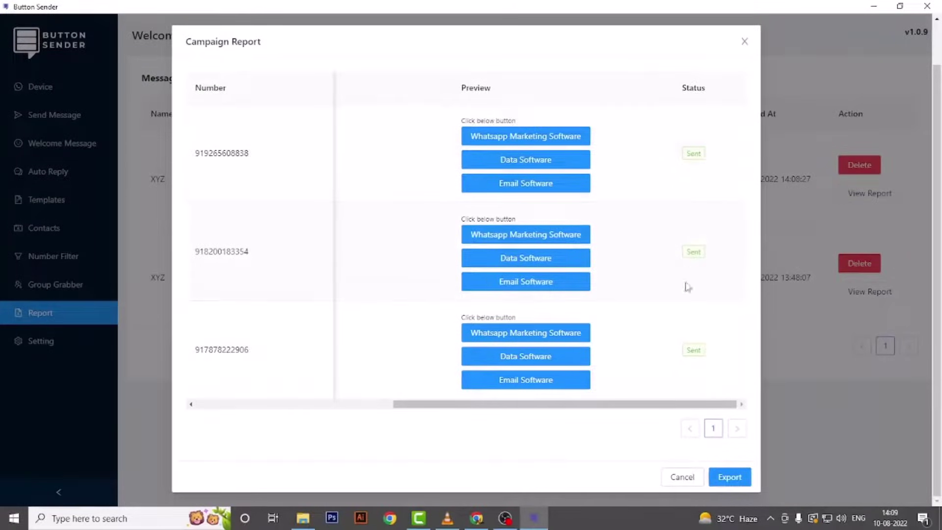
drag(662, 403, 407, 413)
drag(488, 407, 710, 407)
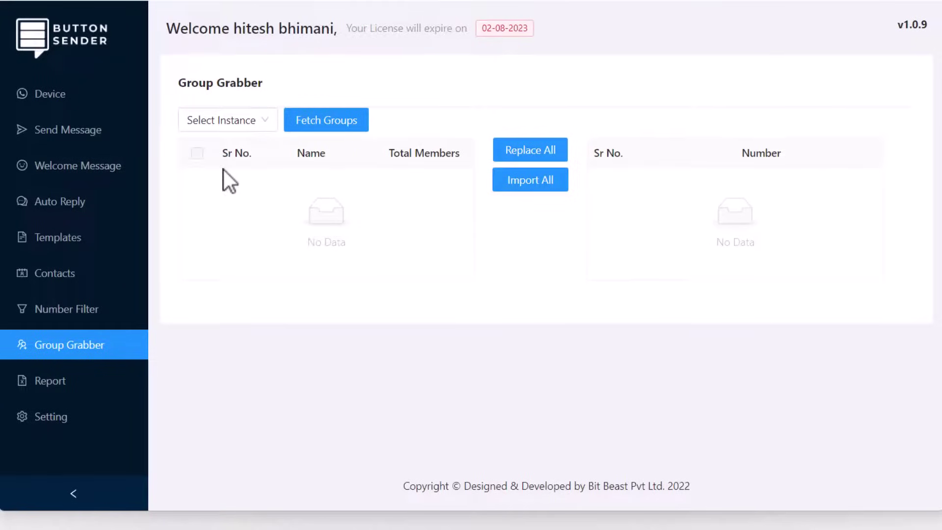
Fetch the WhatsApp groups of instance 1 in Group Grabber.
click(242, 126)
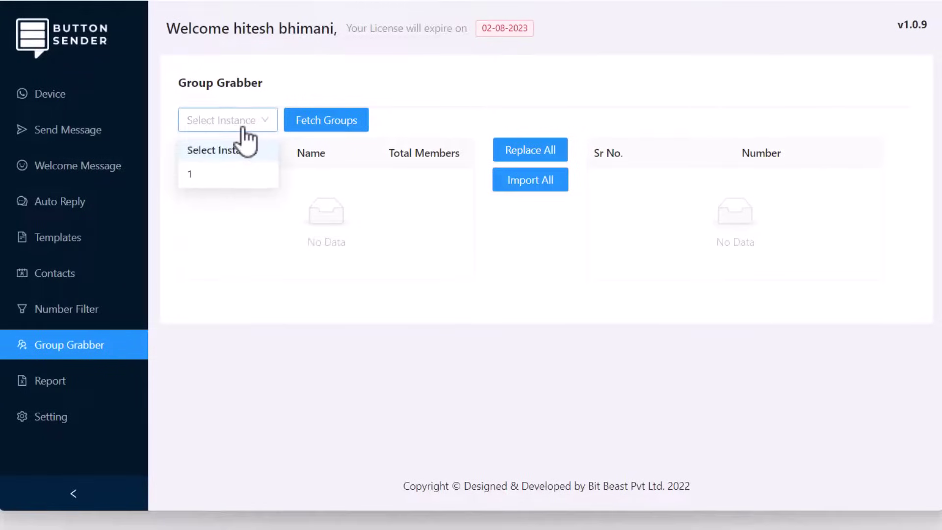
click(194, 177)
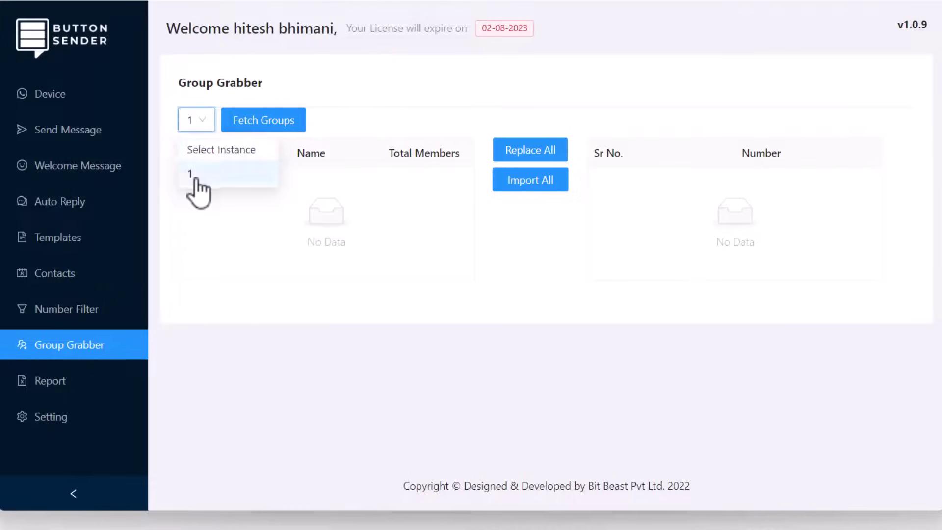
click(277, 127)
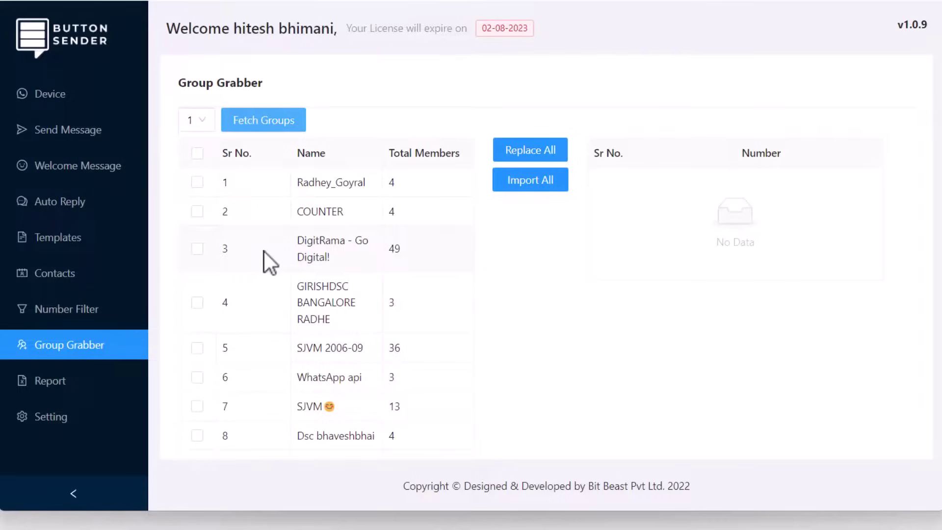
Select only the first group and import its four member numbers.
click(199, 248)
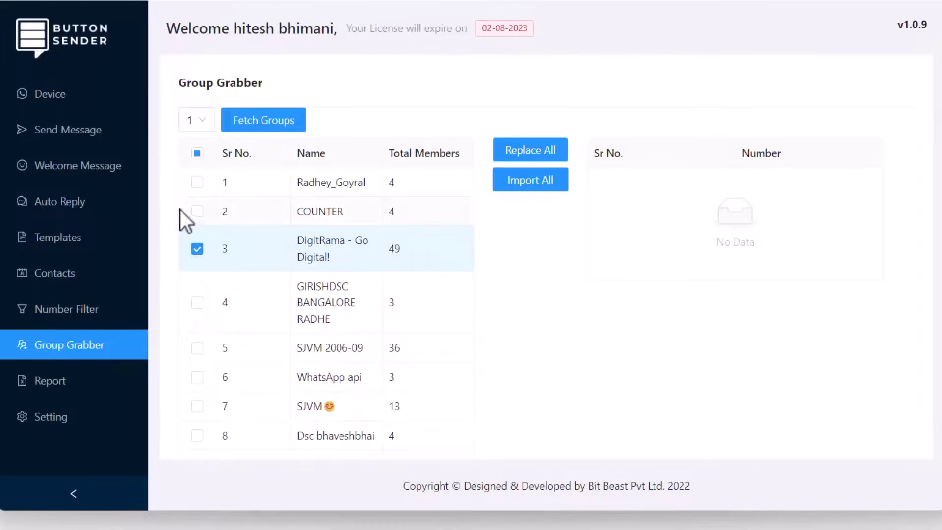
click(197, 212)
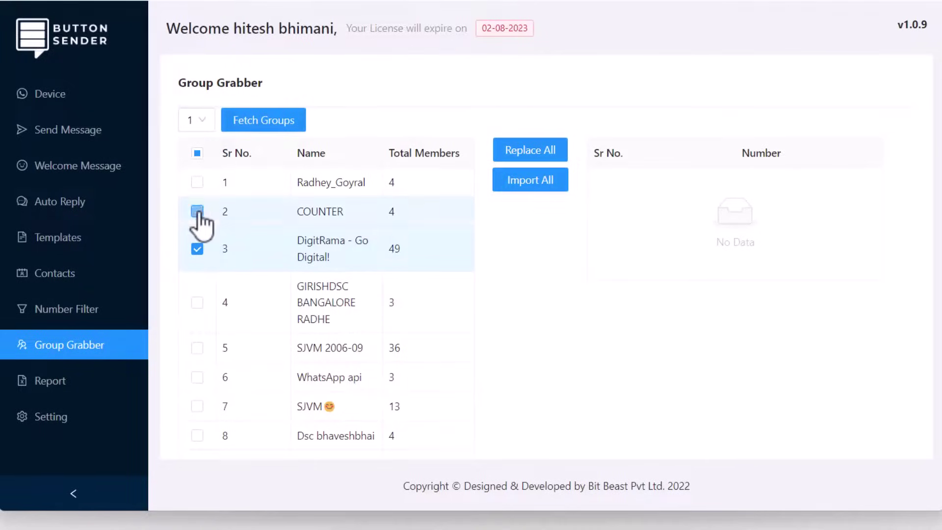
click(198, 153)
click(198, 153)
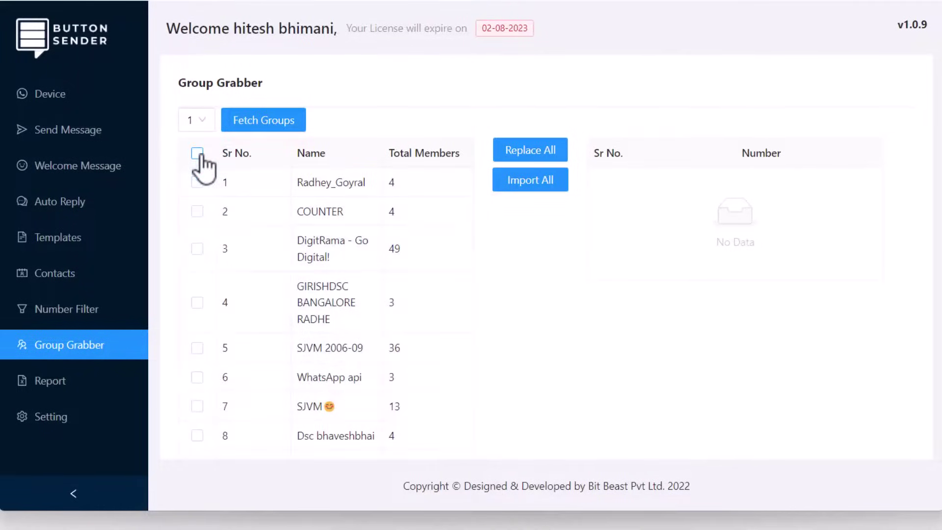
click(197, 182)
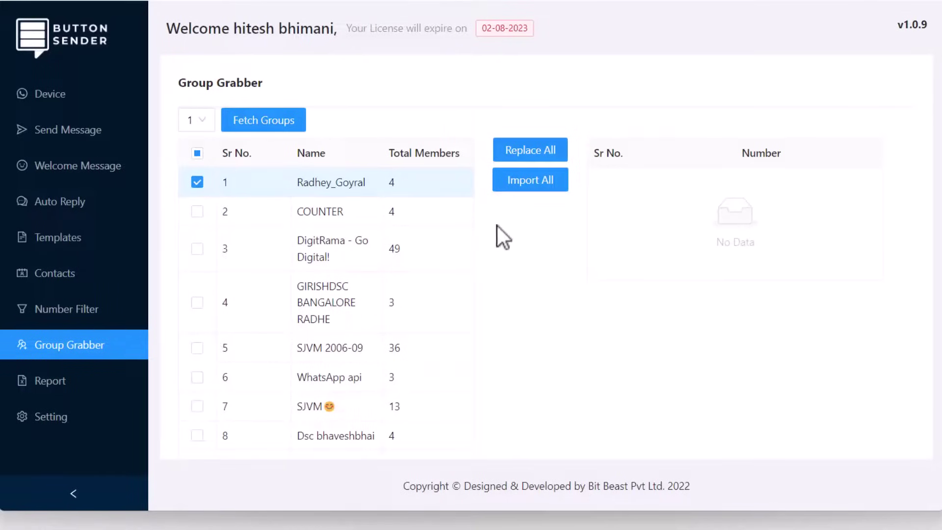
click(538, 189)
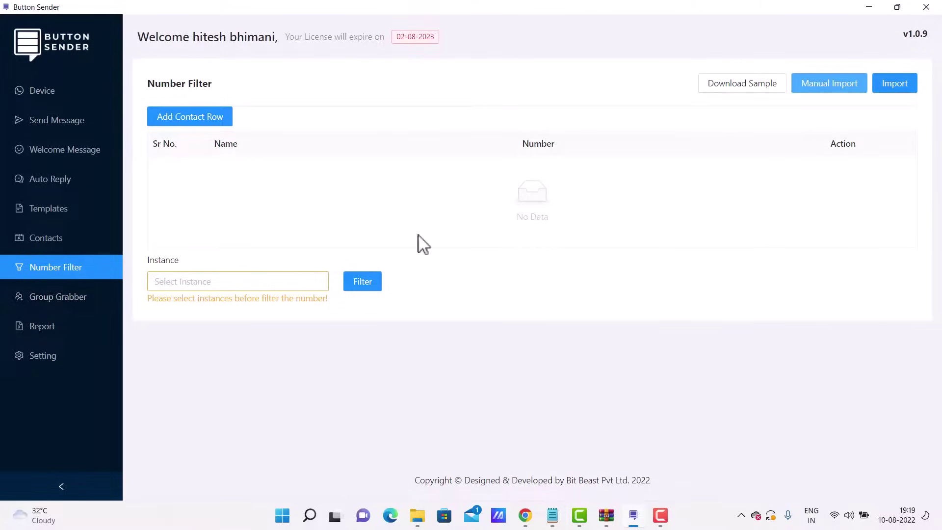
Paste the phone numbers via Manual Import into the filter table.
click(839, 86)
click(487, 189)
key(ctrl+v)
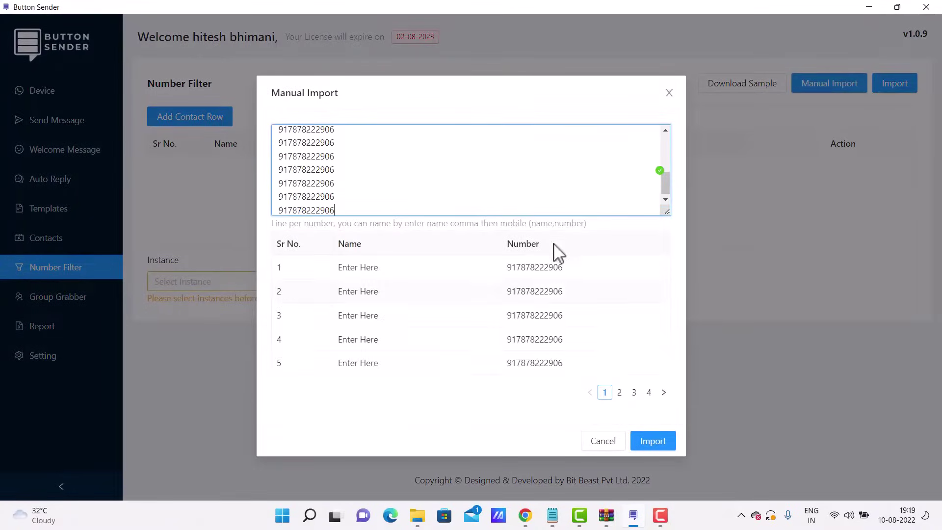
click(642, 442)
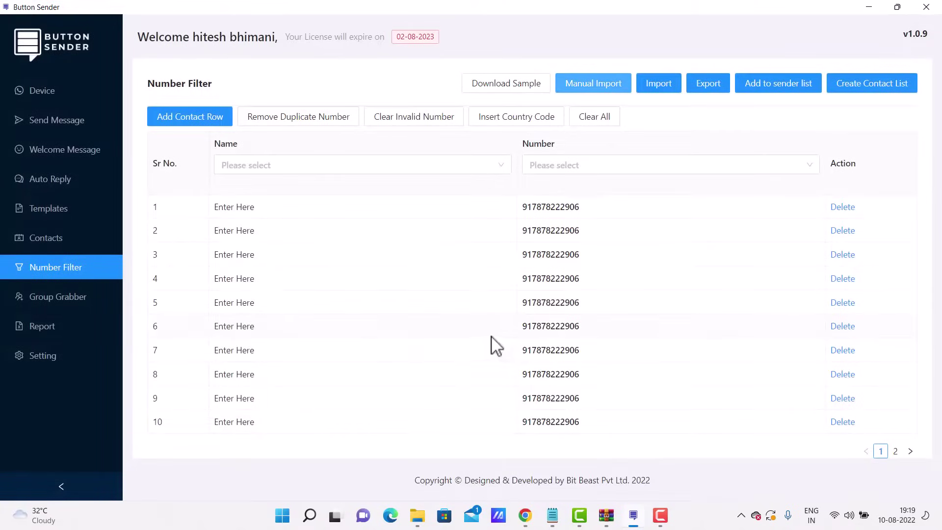
Filter the imported numbers for WhatsApp using Instance 1.
scroll(380, 236, down, 2)
click(228, 415)
click(204, 445)
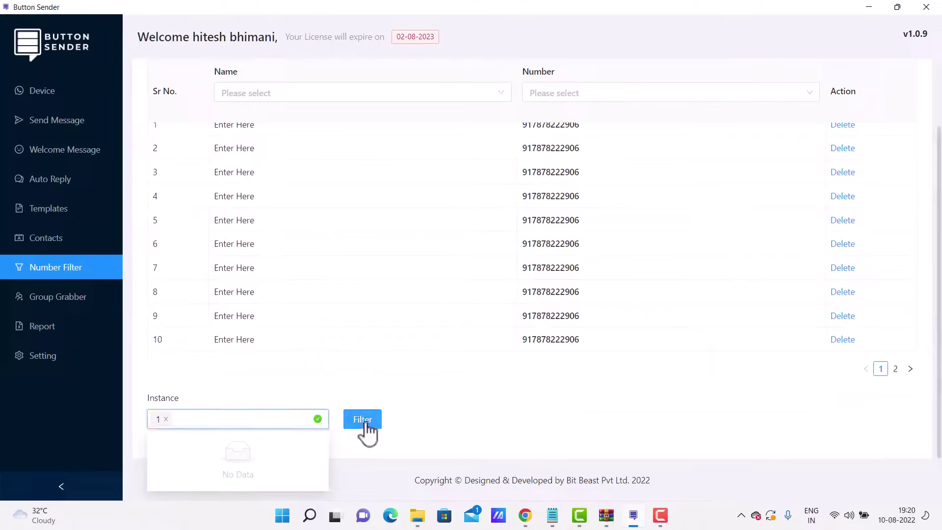
click(363, 420)
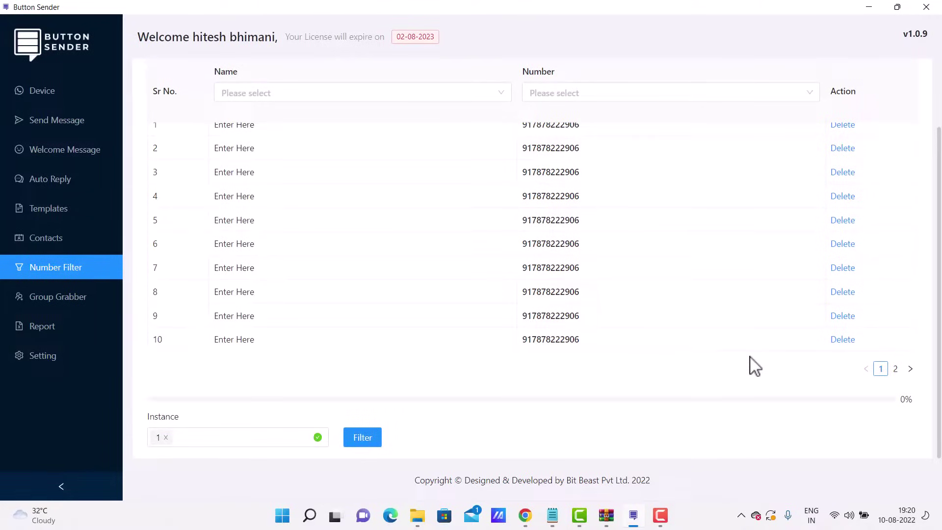
scroll(754, 366, up, 2)
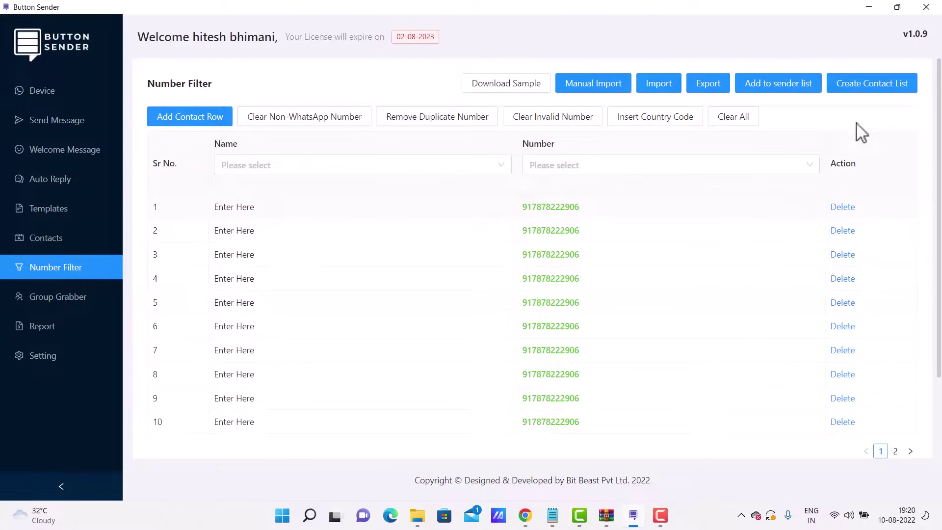
Save the numbers as a contact list named 'list 1' and view Contacts.
click(860, 84)
text(l)
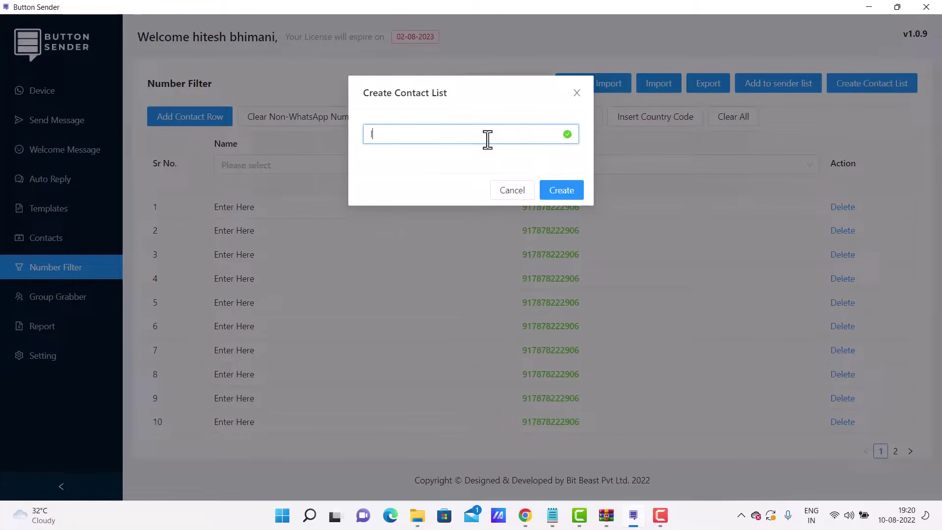
text(ist 1)
click(562, 192)
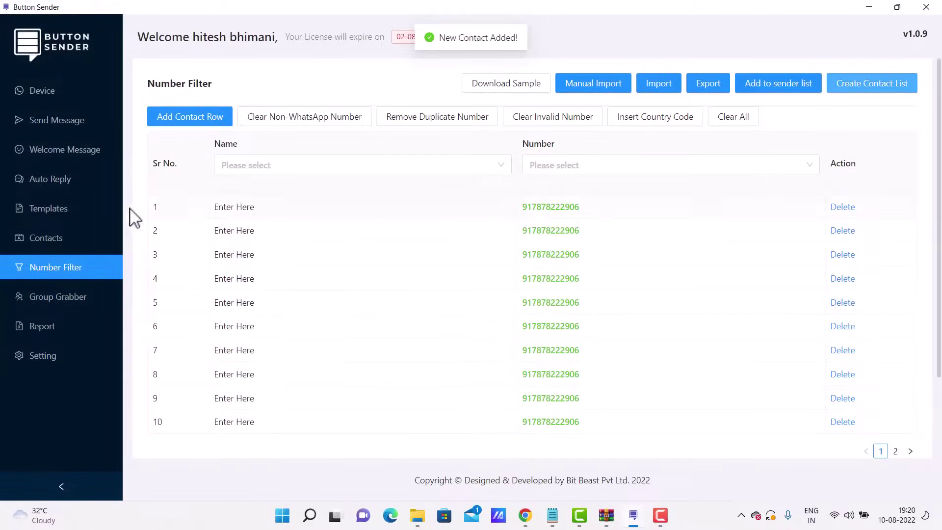
click(27, 245)
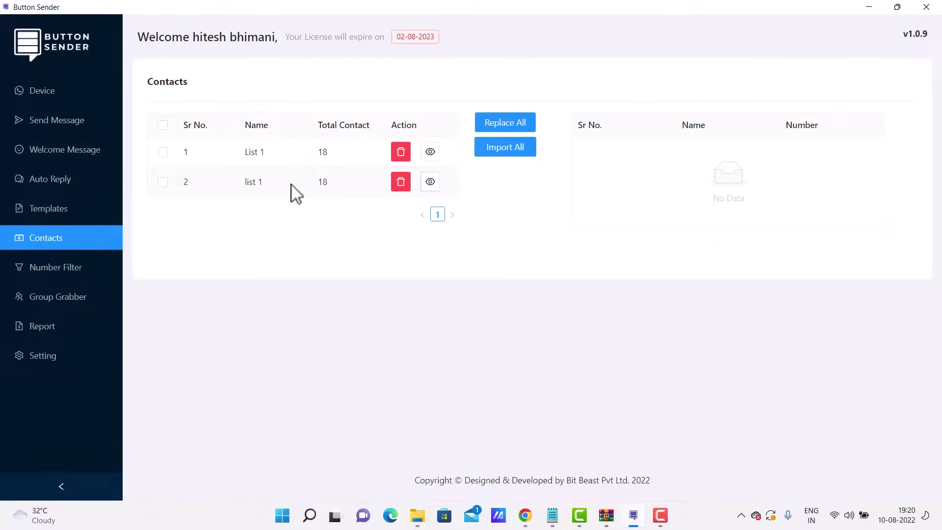
Select the first list 1, show its numbers, and add them to the sender list.
click(163, 152)
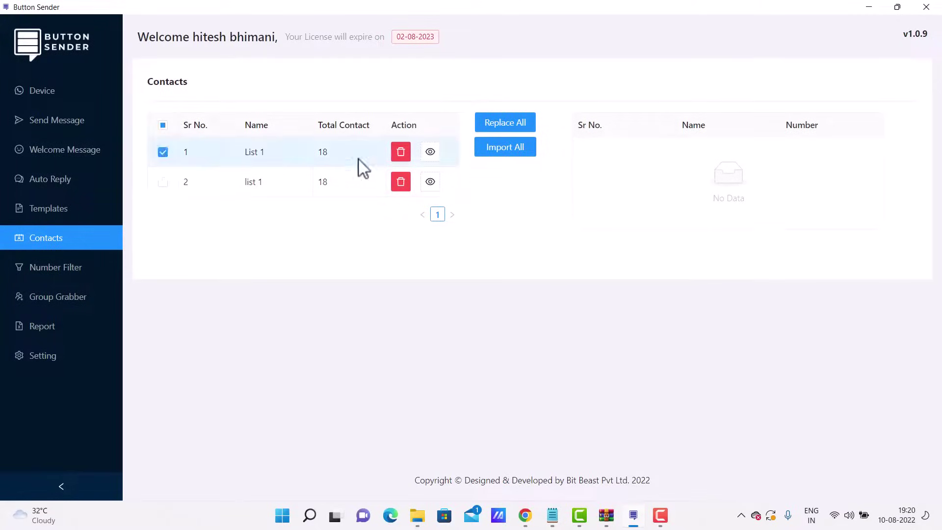
click(507, 150)
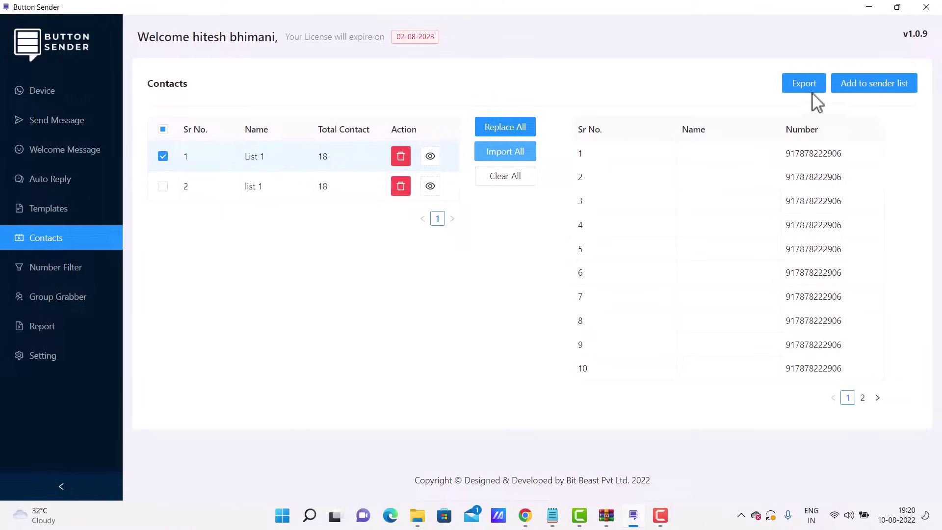
click(894, 87)
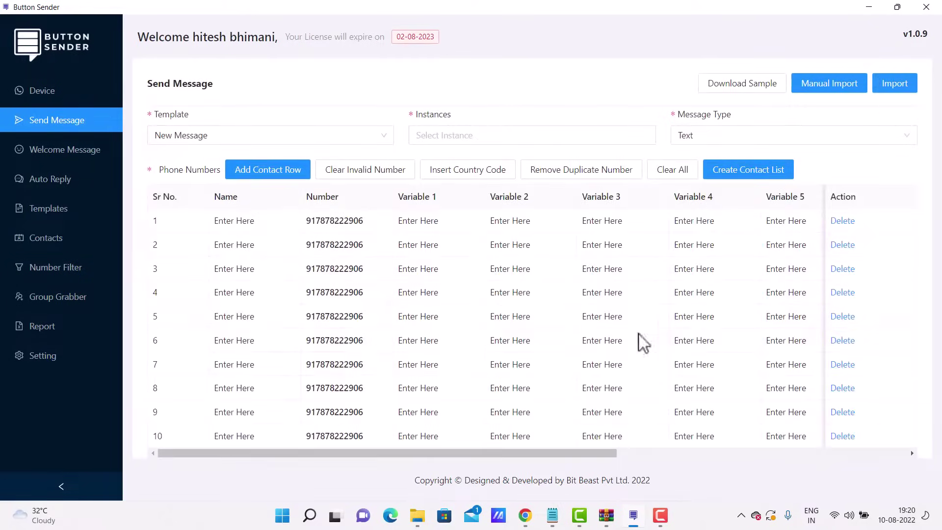
scroll(623, 348, down, 5)
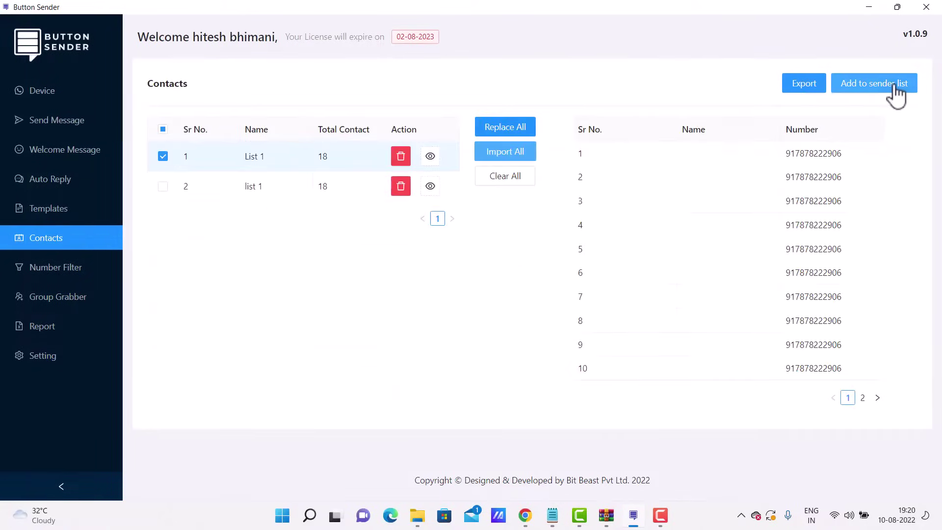
click(896, 93)
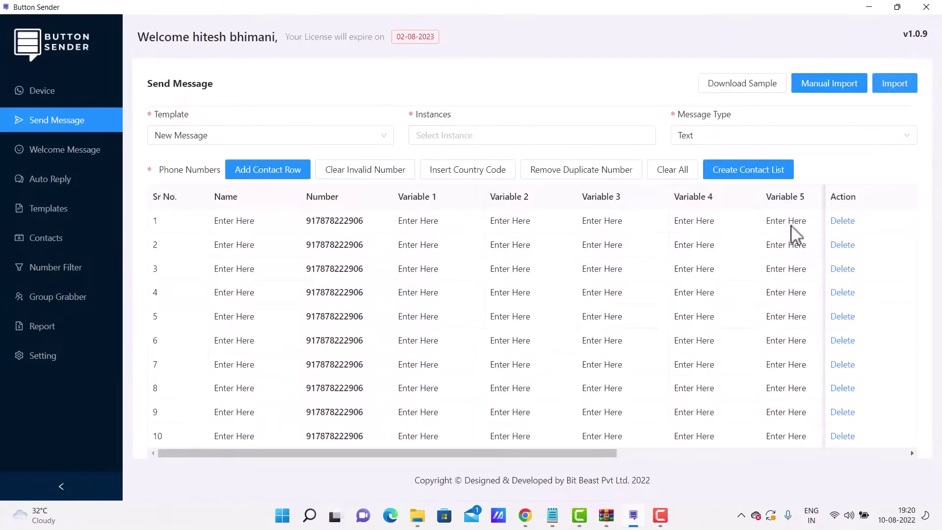
scroll(609, 359, down, 5)
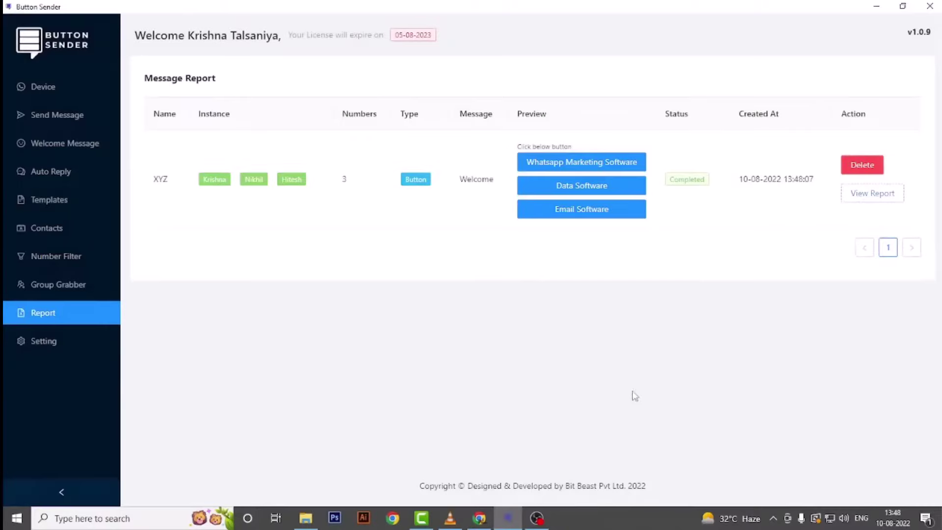
In Setting, set Switch Account After to 5 messages.
click(42, 343)
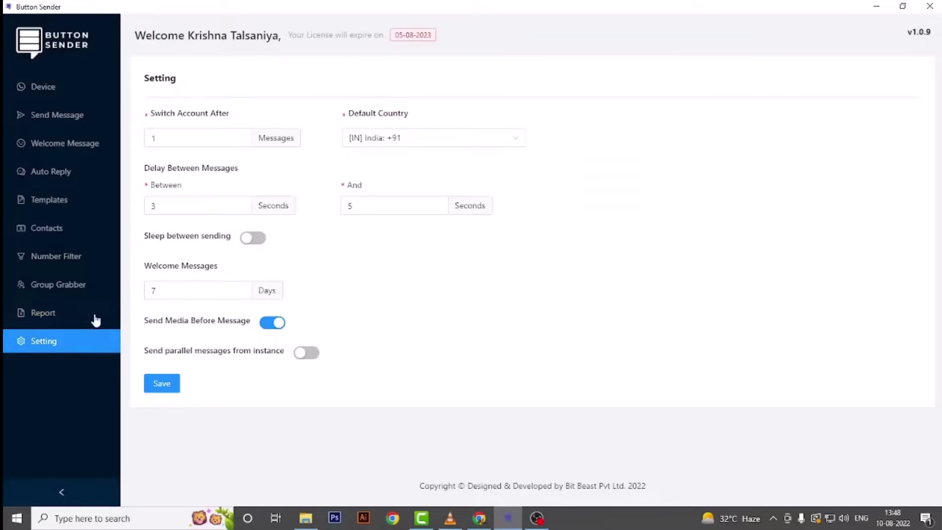
double_click(206, 137)
text(5)
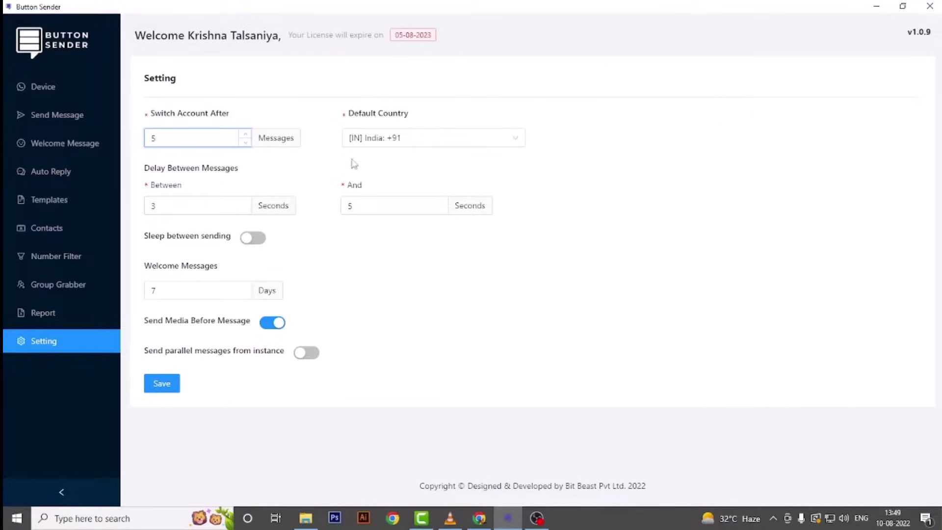
Keep [IN] India: +91 as default country and check the 3–5 second delay.
click(420, 140)
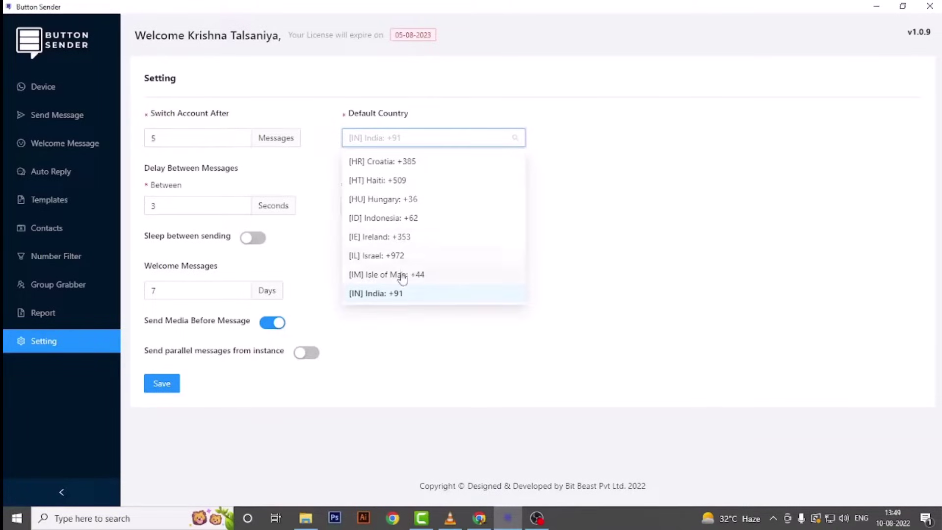
click(401, 298)
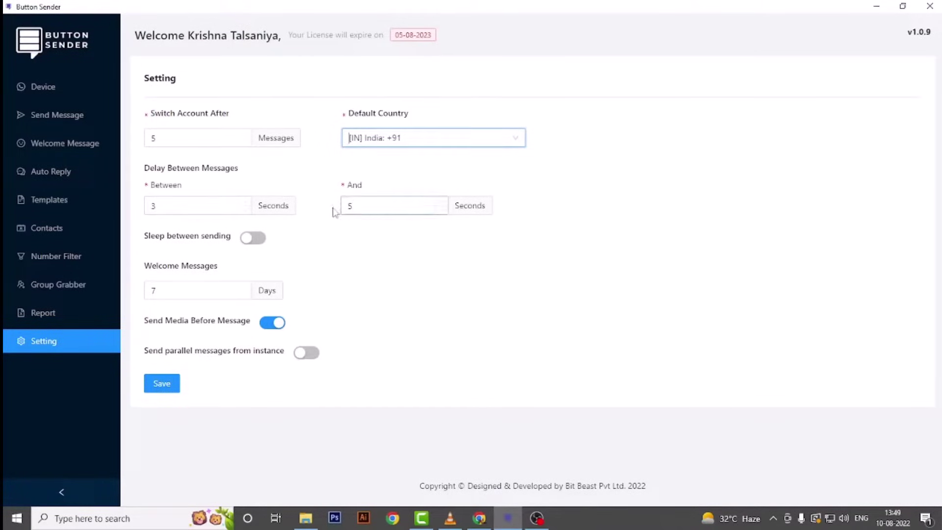
click(163, 205)
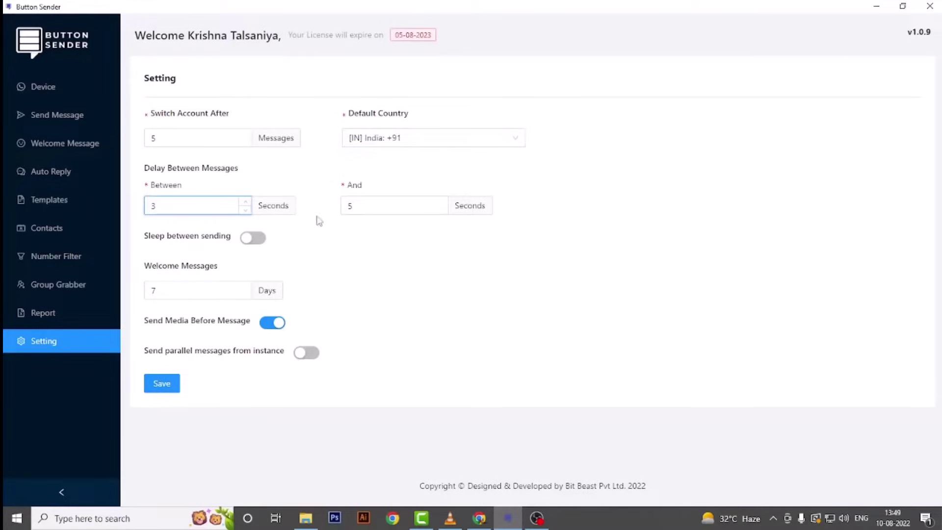
click(364, 206)
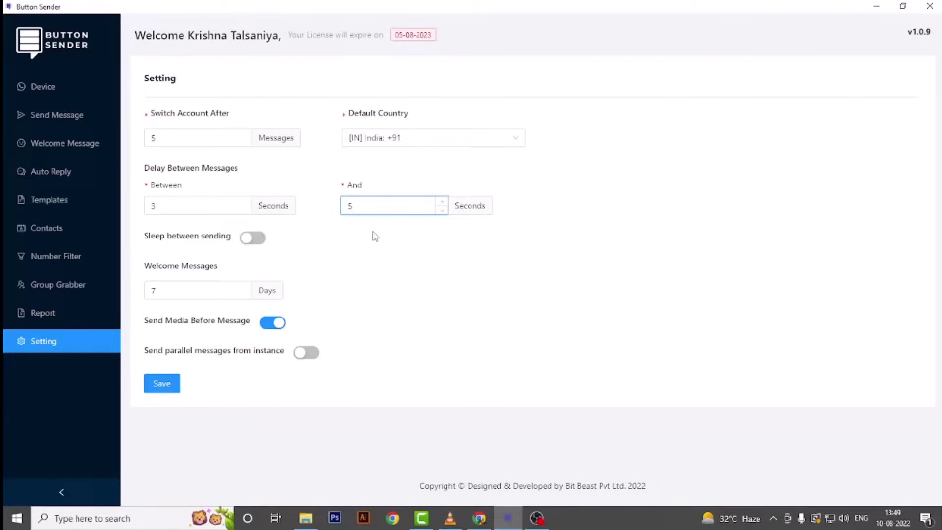
Turn on sleep between sending, leave parallel messages off, and save the settings.
click(252, 239)
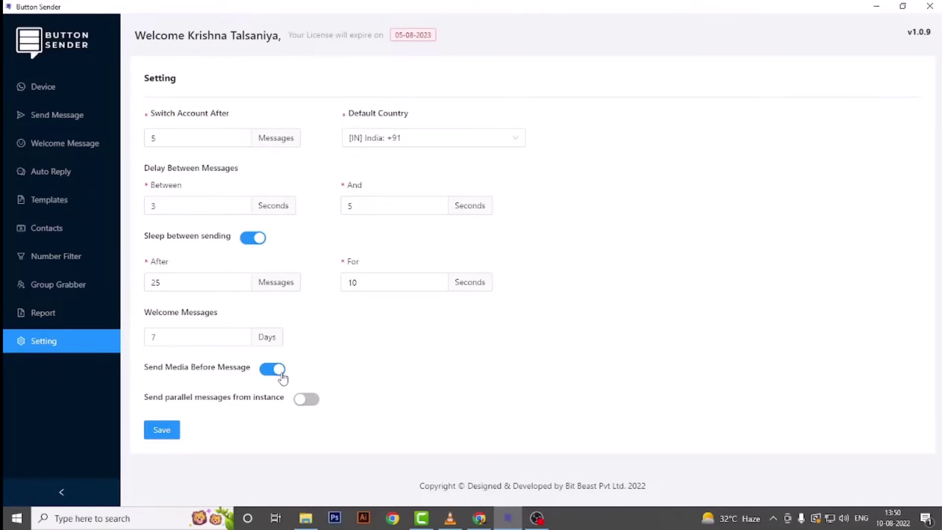
click(304, 406)
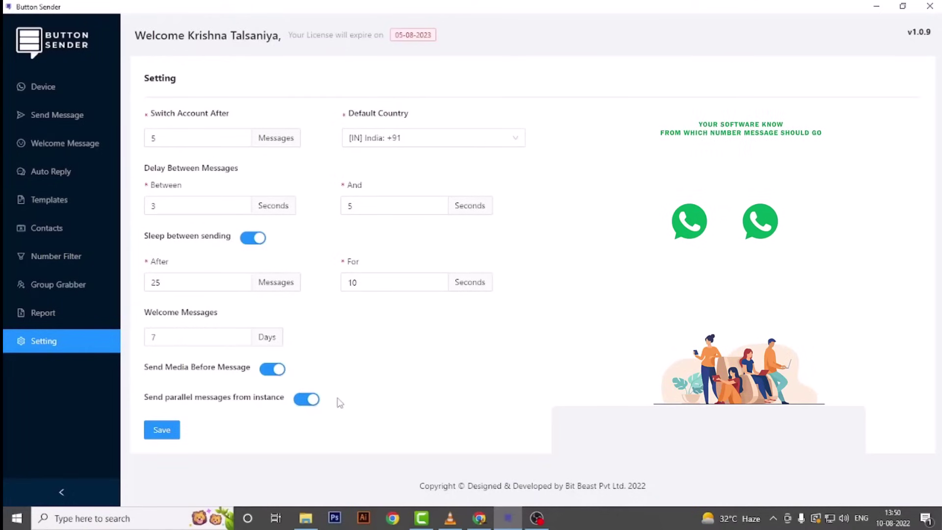
click(311, 403)
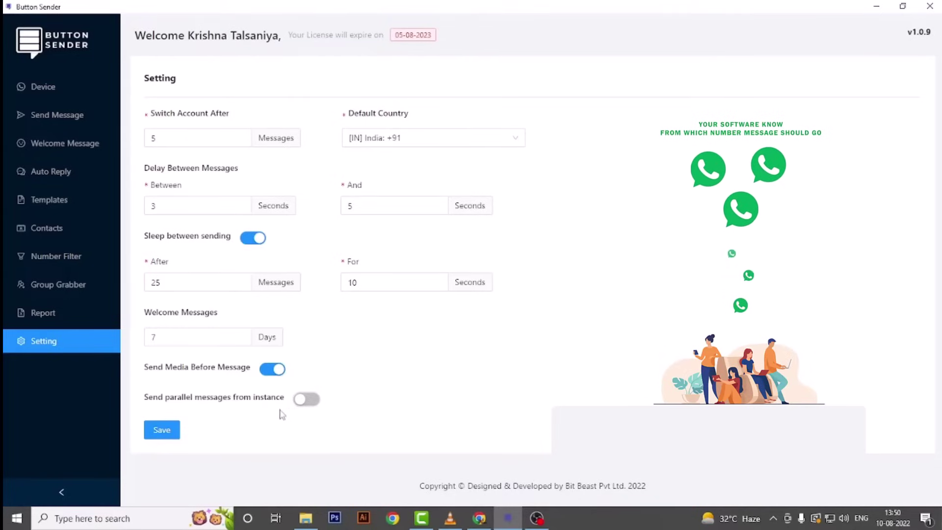
click(169, 435)
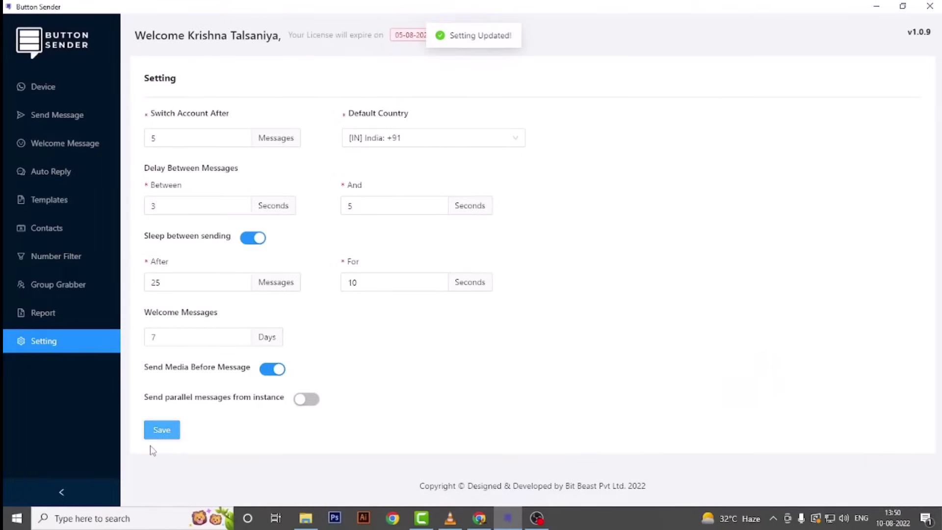